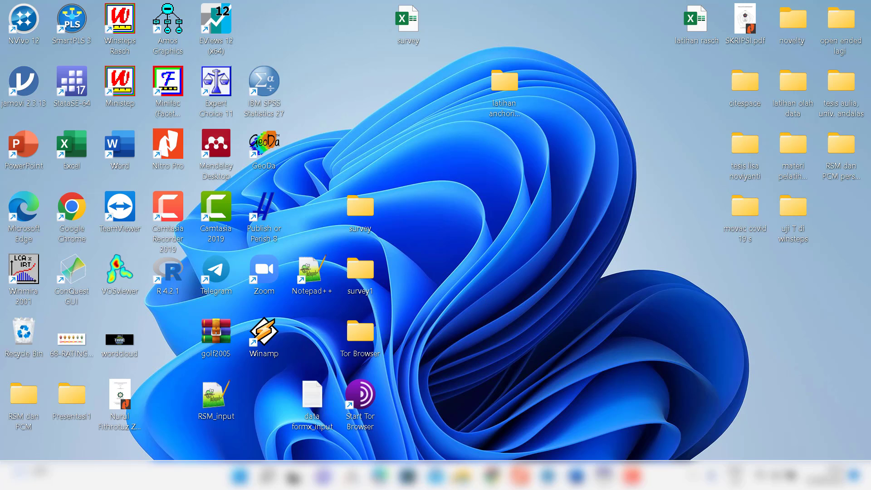
- Open the data X workbook from the latihan anchoring item folder in a maximized window
{"action": "mouse_move", "coordinate": [463, 478]}
{"action": "left_click", "coordinate": [569, 426]}
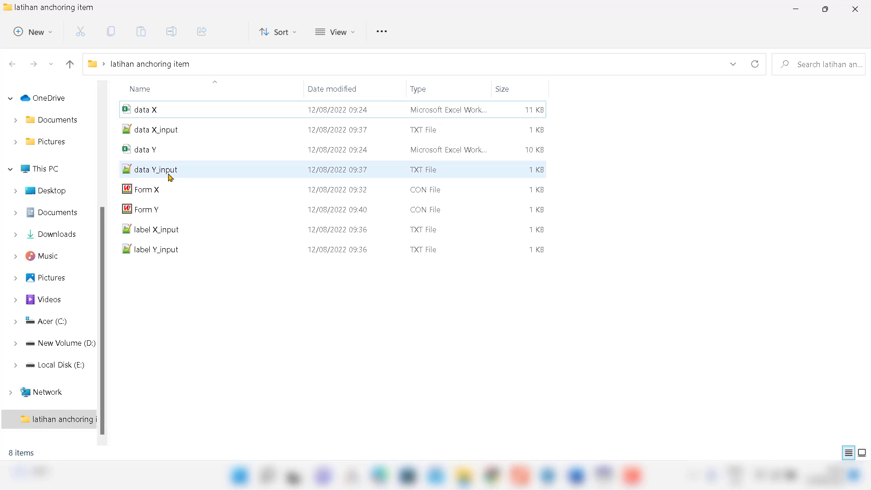
{"action": "double_click", "coordinate": [164, 114]}
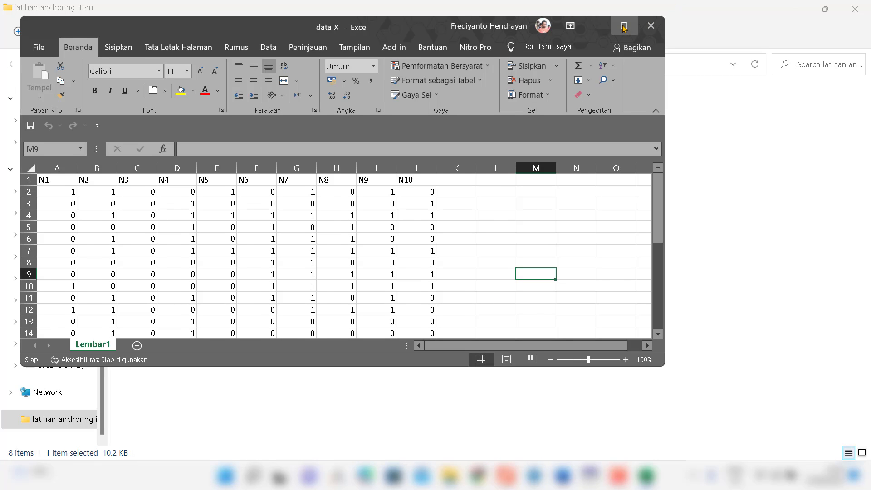
{"action": "left_click", "coordinate": [624, 26]}
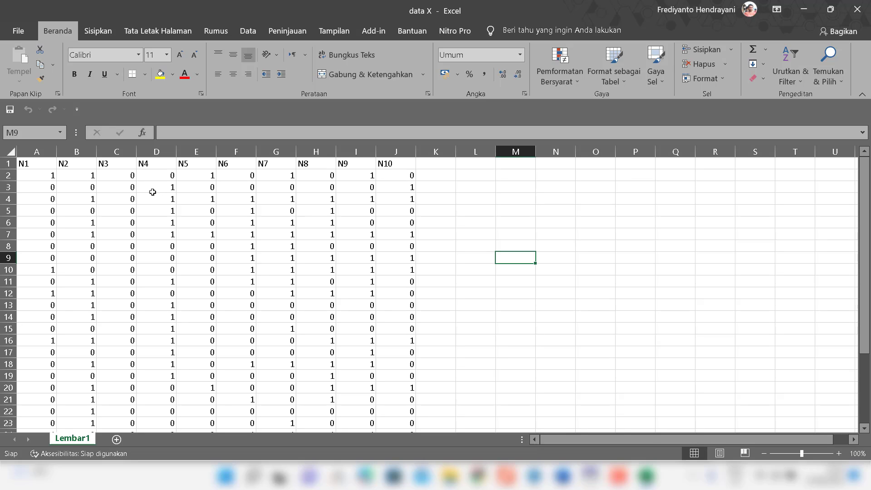
- Fill the header cells N1 to N5 in the data X workbook with yellow
{"action": "left_click_drag", "start_coordinate": [29, 158], "coordinate": [193, 164]}
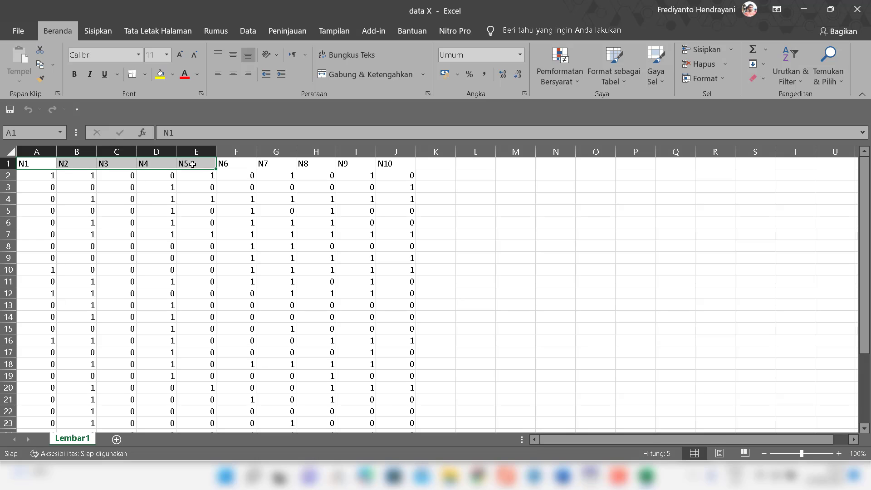
{"action": "left_click", "coordinate": [172, 74]}
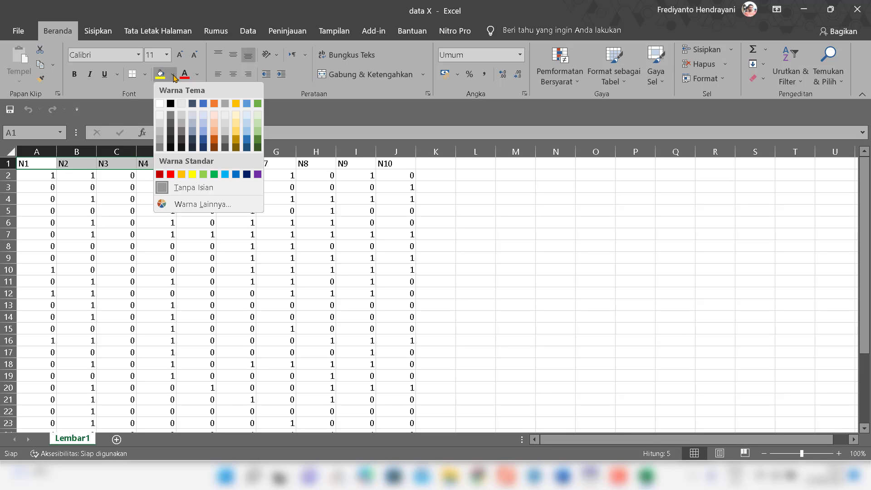
{"action": "left_click", "coordinate": [192, 175]}
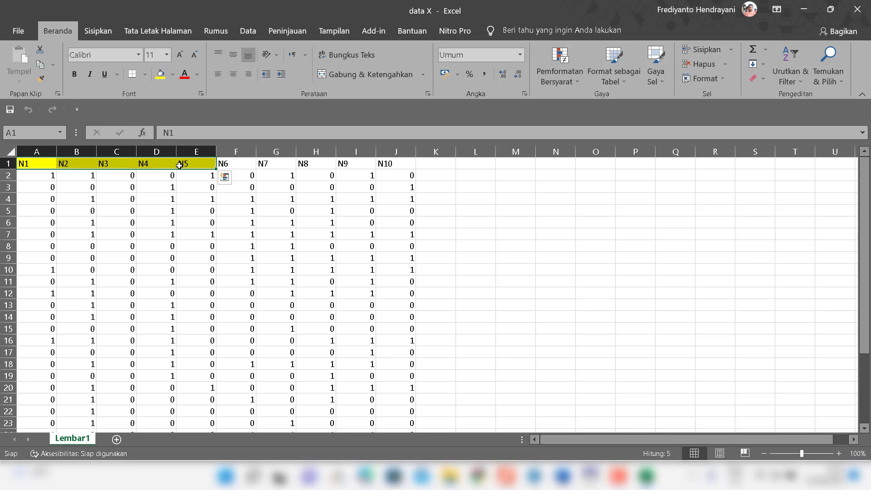
- Open the data Y workbook from the folder and compare its item columns with those of data X
{"action": "left_click", "coordinate": [806, 10]}
{"action": "double_click", "coordinate": [158, 149]}
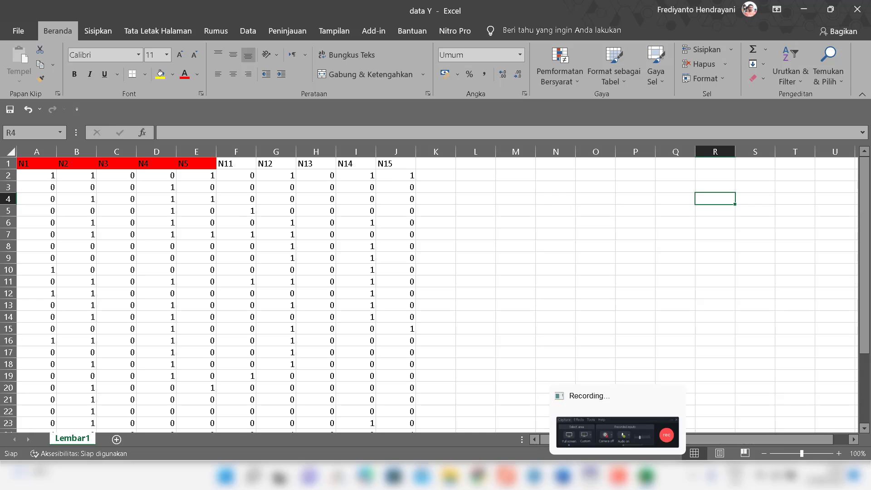
{"action": "mouse_move", "coordinate": [647, 475]}
{"action": "left_click", "coordinate": [598, 431]}
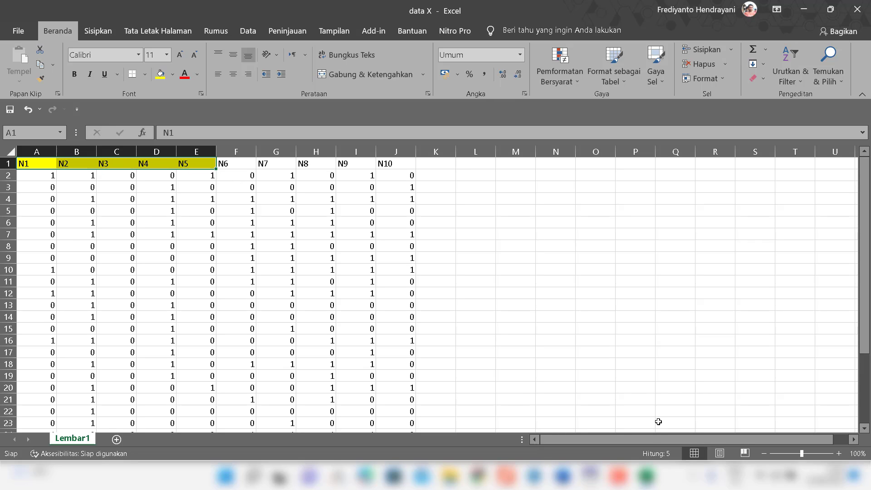
{"action": "mouse_move", "coordinate": [647, 481]}
{"action": "left_click", "coordinate": [679, 421]}
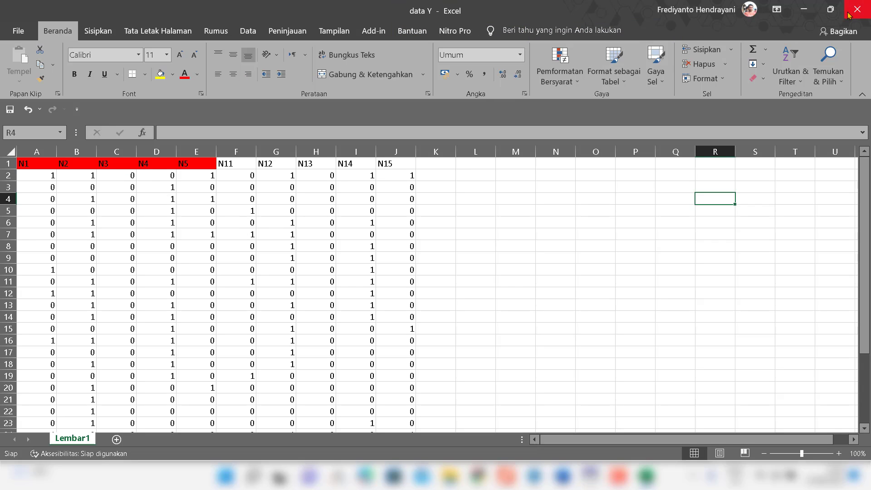
{"action": "left_click", "coordinate": [795, 8]}
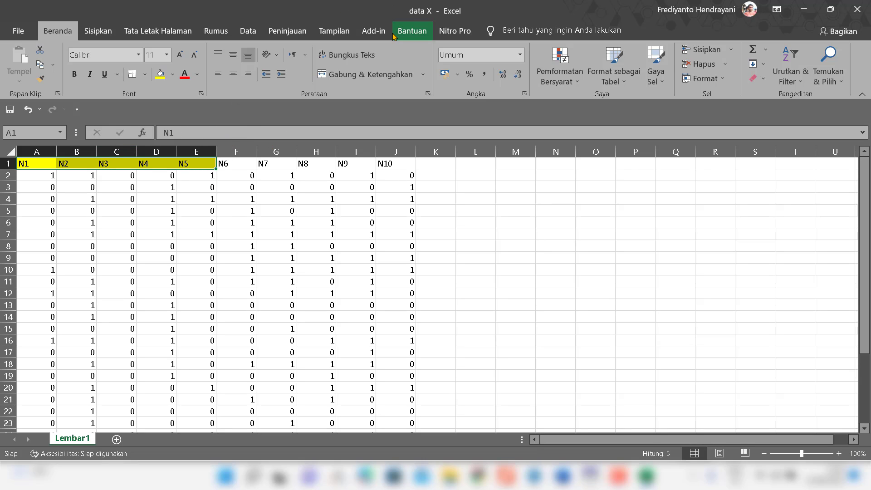
{"action": "left_click", "coordinate": [692, 401]}
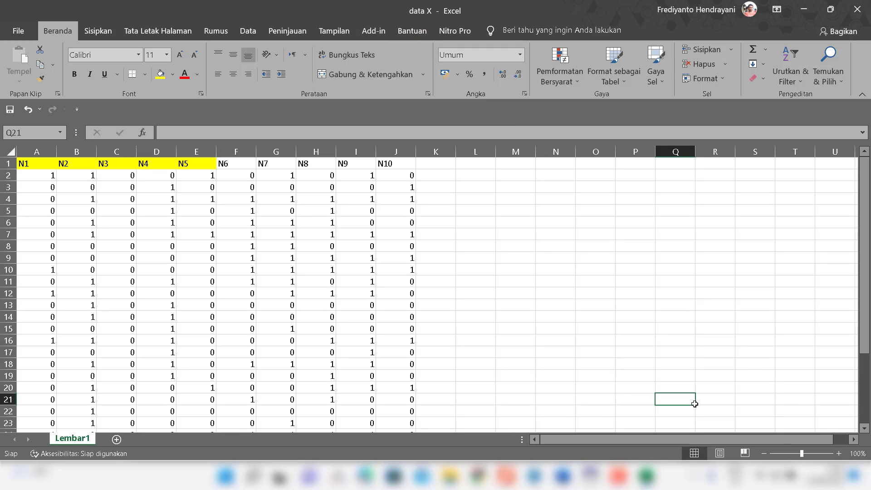
- Close the data Y and data X workbooks, discarding the changes made to data X
{"action": "left_click", "coordinate": [802, 11]}
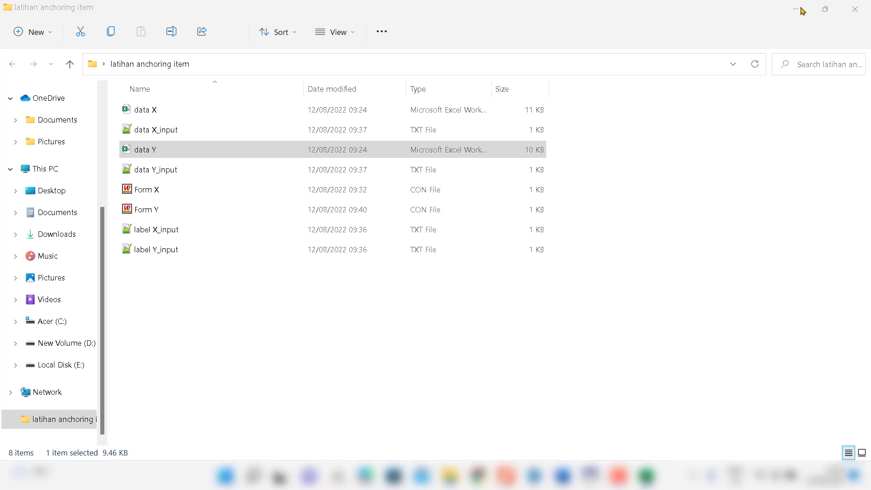
{"action": "mouse_move", "coordinate": [650, 481]}
{"action": "mouse_move", "coordinate": [770, 392]}
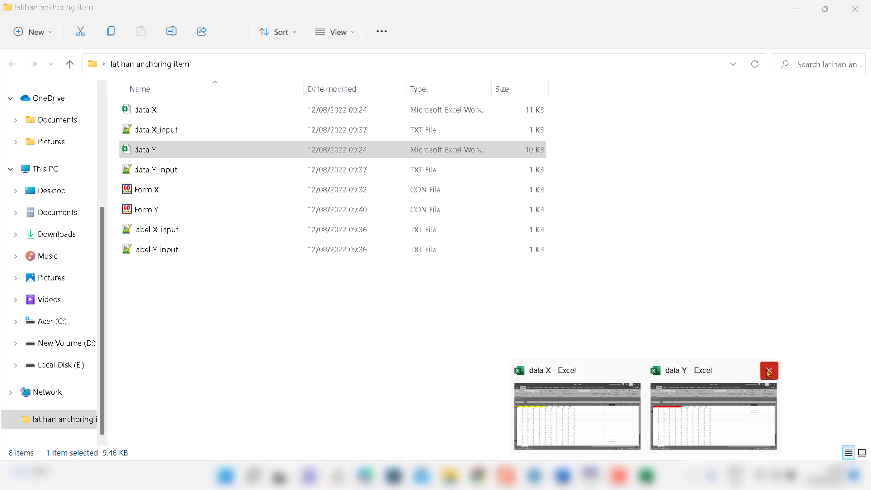
{"action": "left_click", "coordinate": [768, 372]}
{"action": "left_click", "coordinate": [705, 371]}
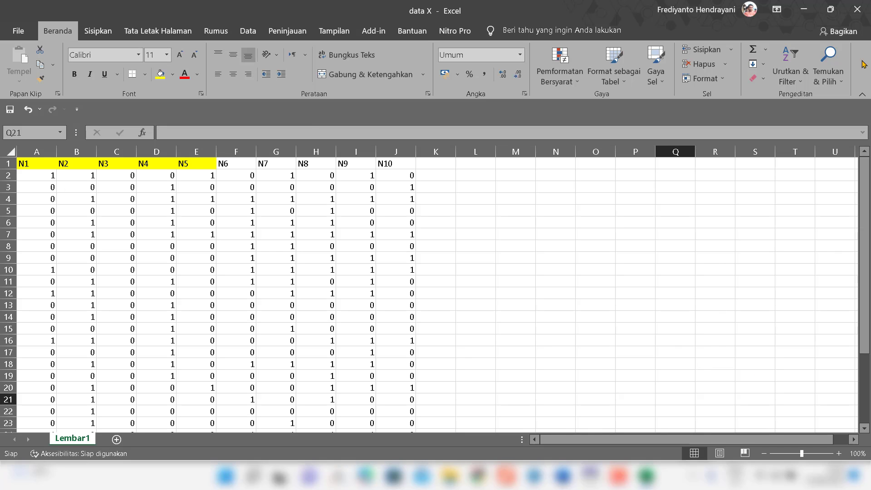
{"action": "left_click", "coordinate": [857, 9]}
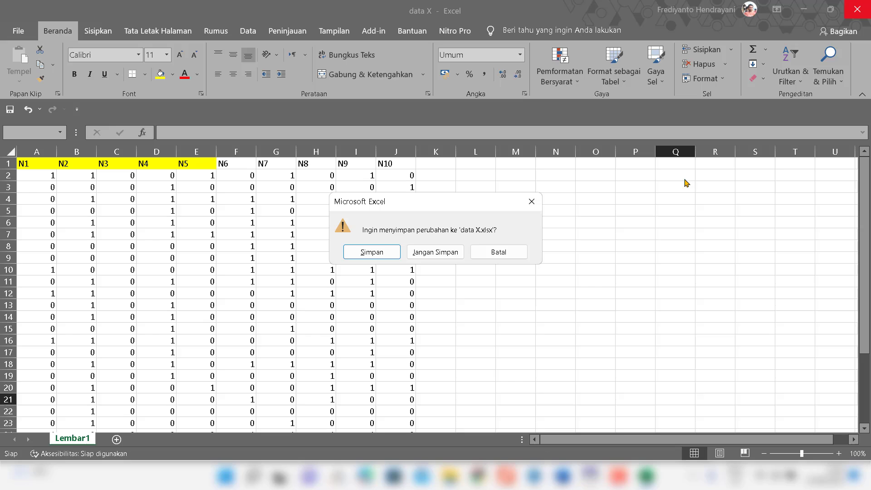
{"action": "left_click", "coordinate": [459, 249]}
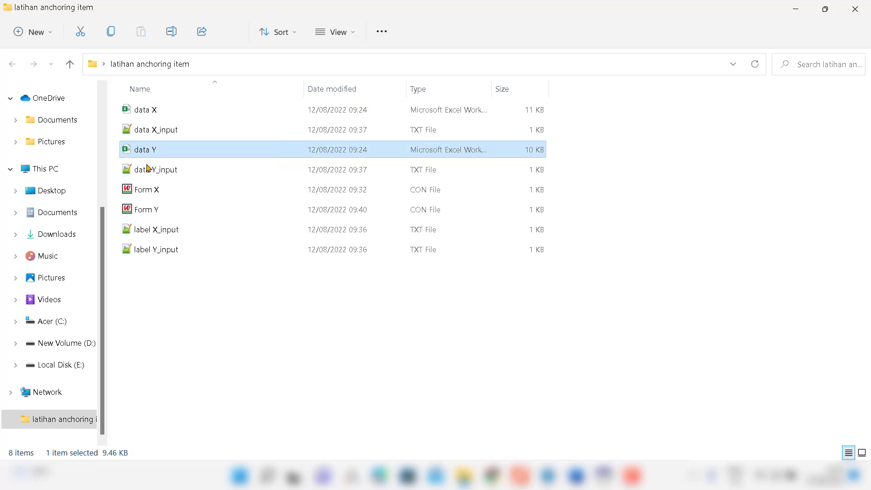
- Examine the response strings in the data X_input and data Y_input text files, closing each one after viewing
{"action": "left_click", "coordinate": [165, 130]}
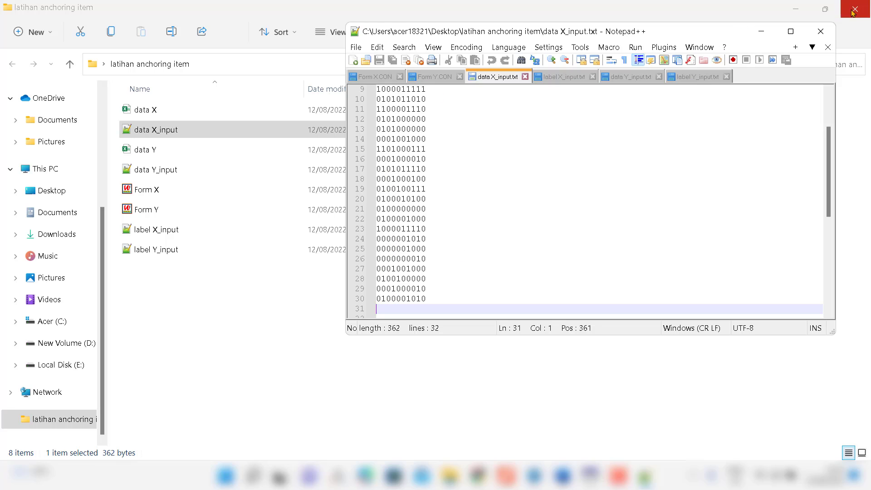
{"action": "left_click", "coordinate": [820, 31]}
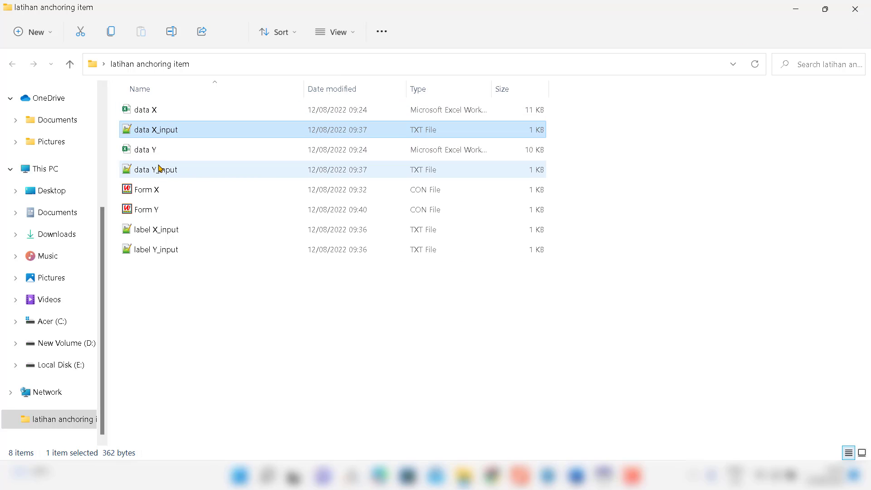
{"action": "double_click", "coordinate": [160, 169]}
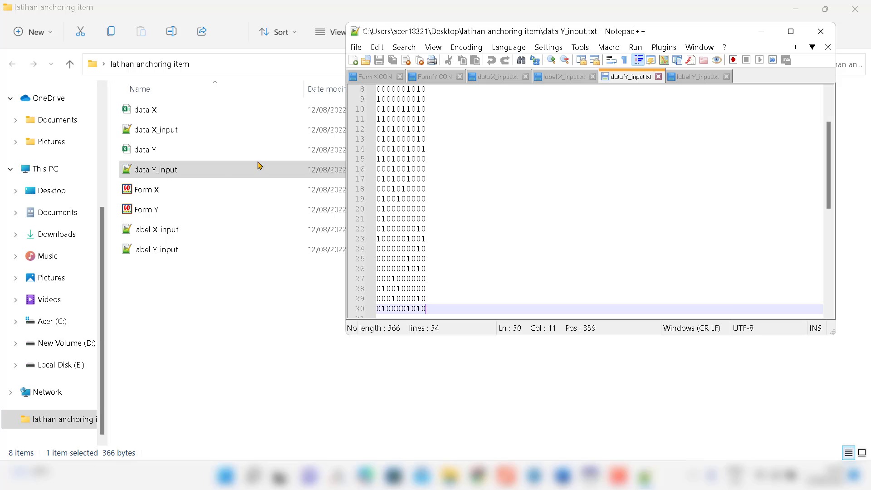
{"action": "left_click", "coordinate": [820, 32]}
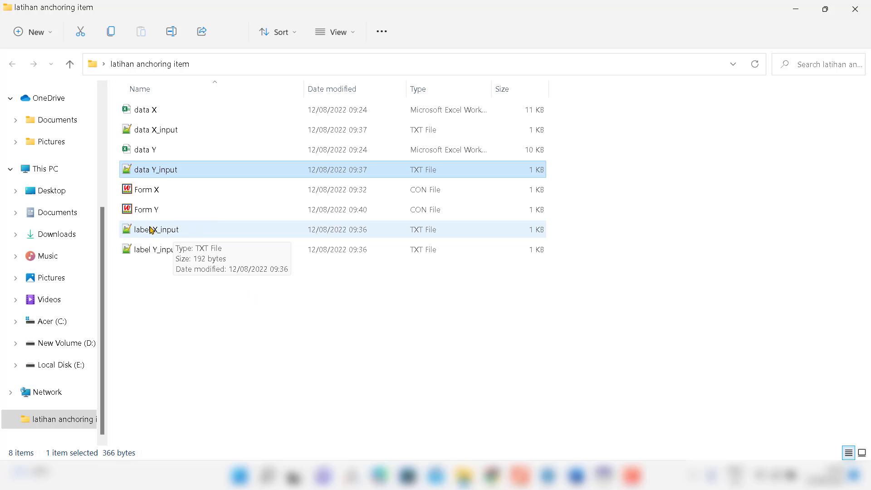
- Compare the item labels in the label X_input and label Y_input text files, closing each one after viewing
{"action": "double_click", "coordinate": [171, 232]}
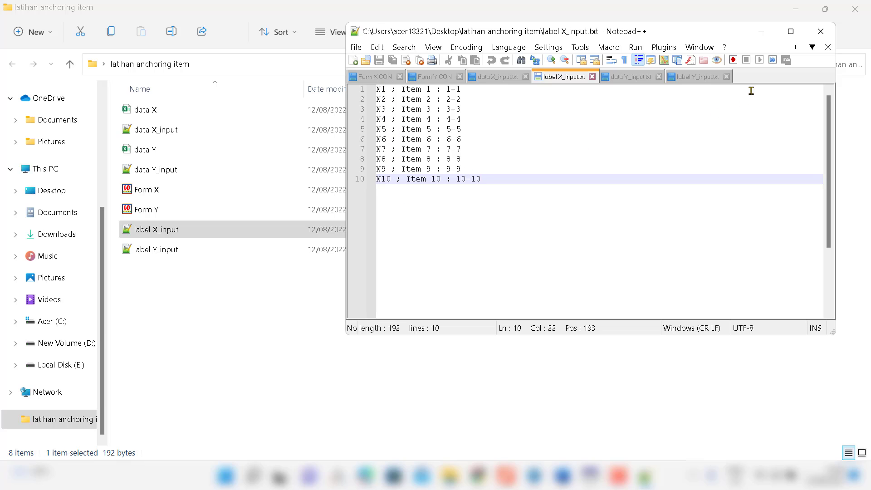
{"action": "left_click", "coordinate": [820, 31]}
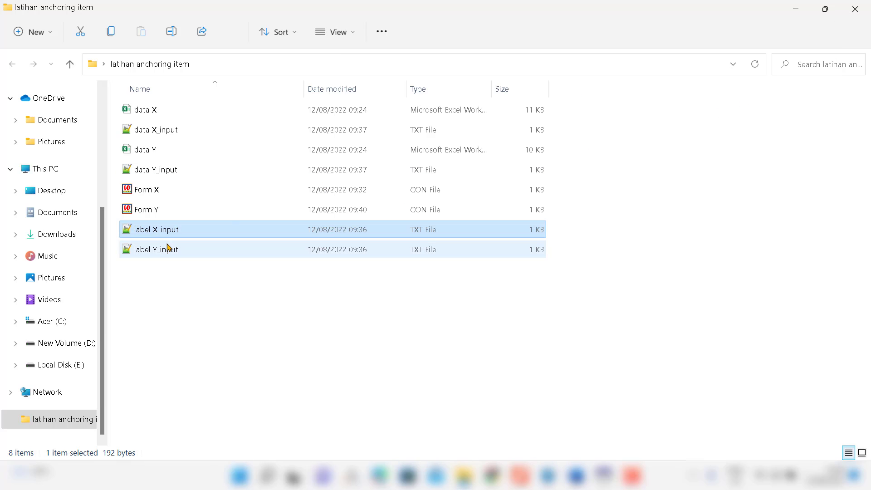
{"action": "double_click", "coordinate": [163, 250]}
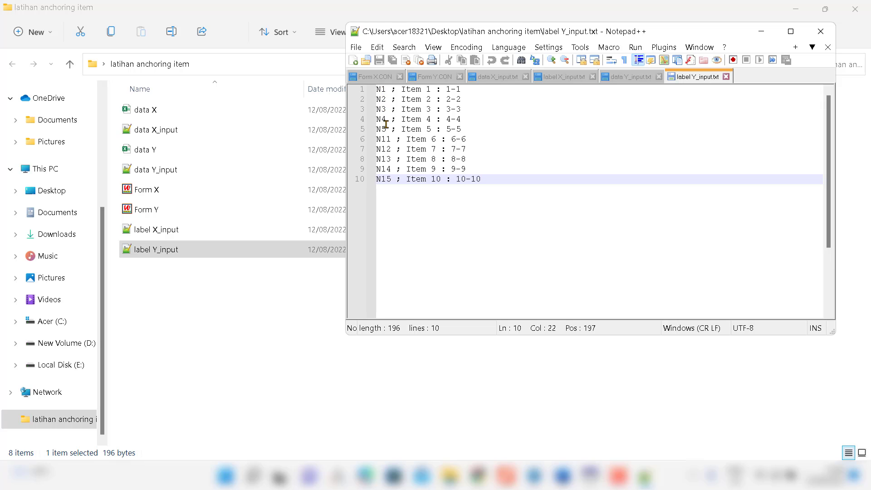
{"action": "left_click", "coordinate": [820, 32]}
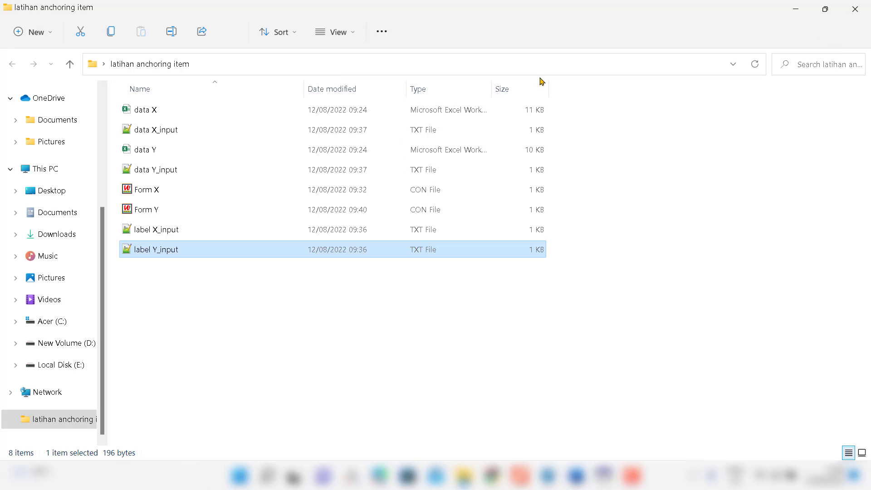
{"action": "double_click", "coordinate": [156, 232]}
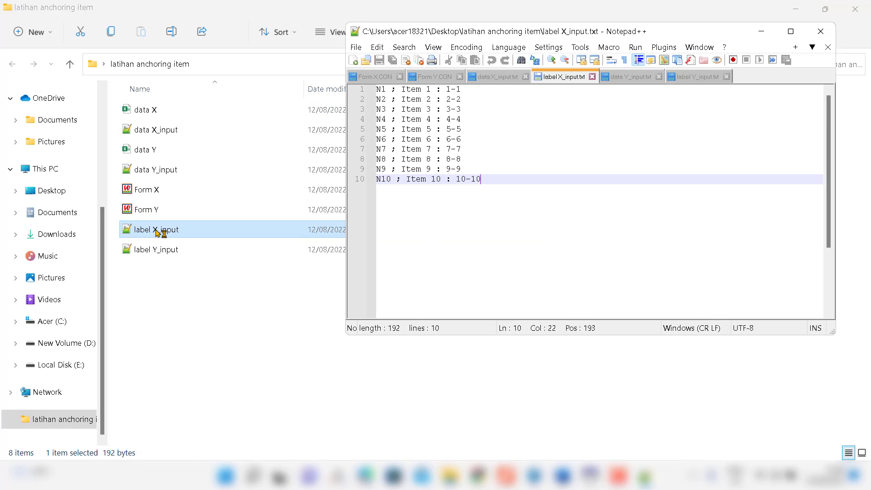
{"action": "left_click", "coordinate": [820, 31]}
{"action": "left_click", "coordinate": [230, 327]}
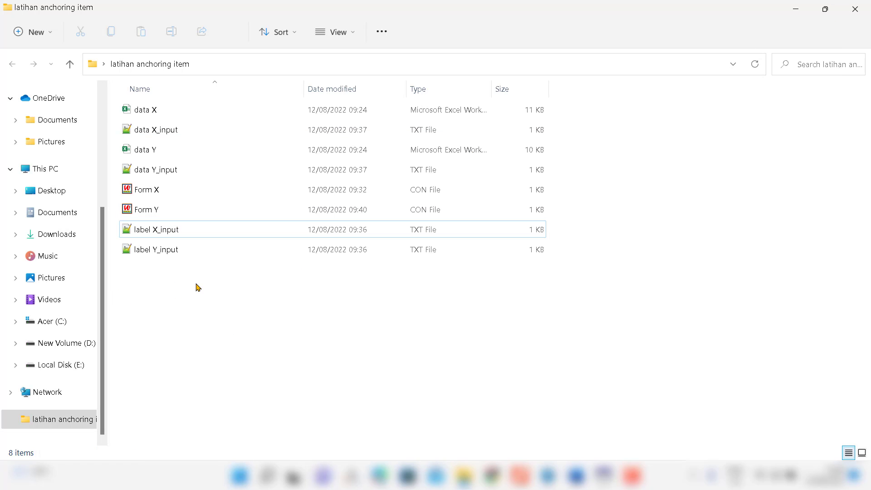
- Examine the Form X control file's settings in Notepad++ and close it
{"action": "left_click", "coordinate": [153, 192]}
{"action": "right_click", "coordinate": [153, 191]}
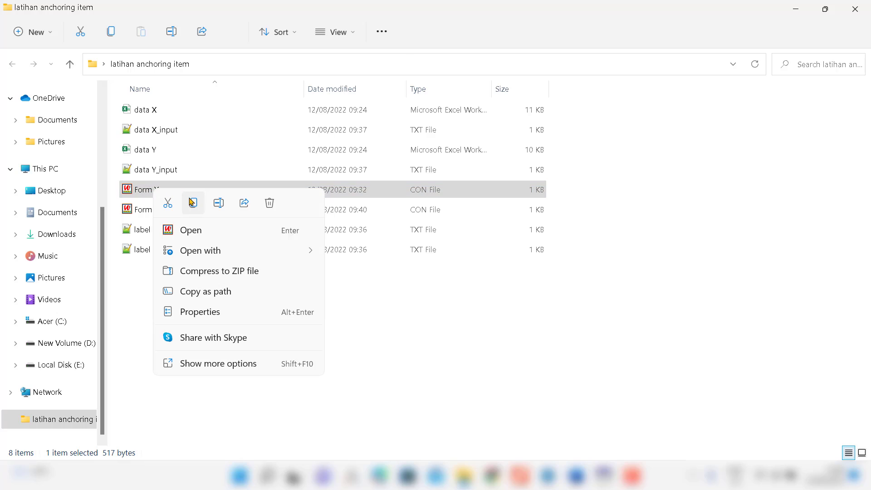
{"action": "mouse_move", "coordinate": [284, 250]}
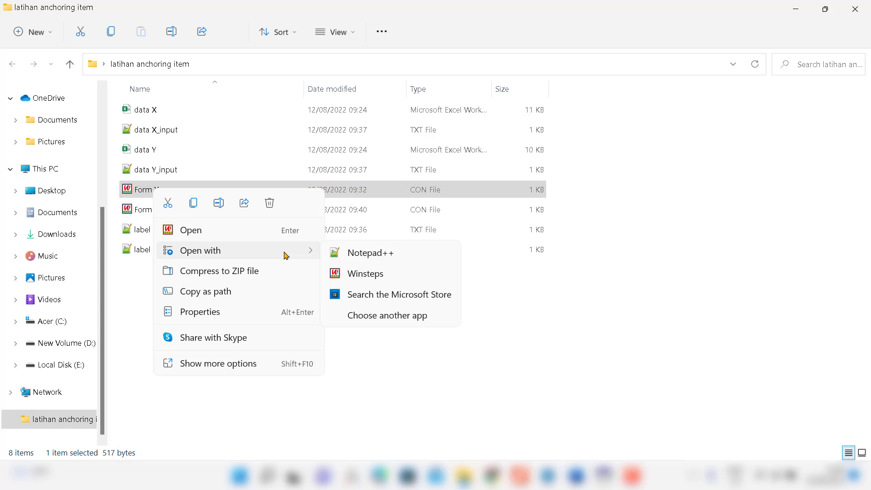
{"action": "left_click", "coordinate": [360, 257]}
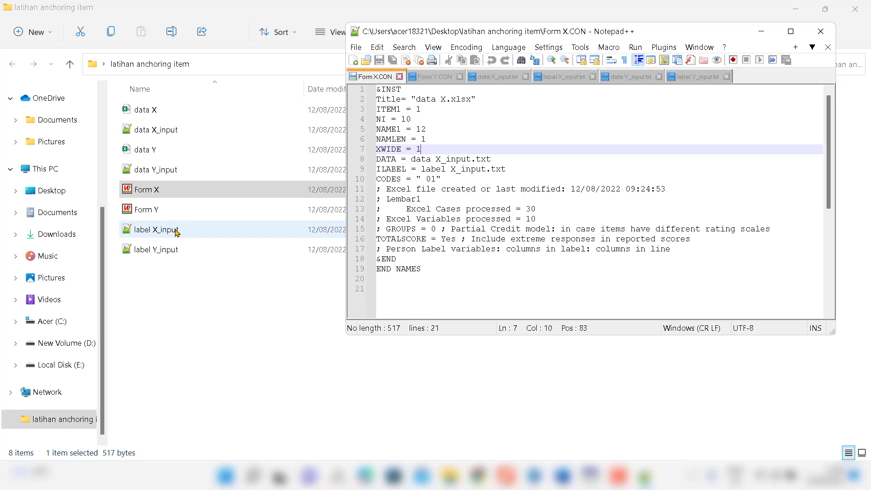
{"action": "left_click", "coordinate": [820, 31]}
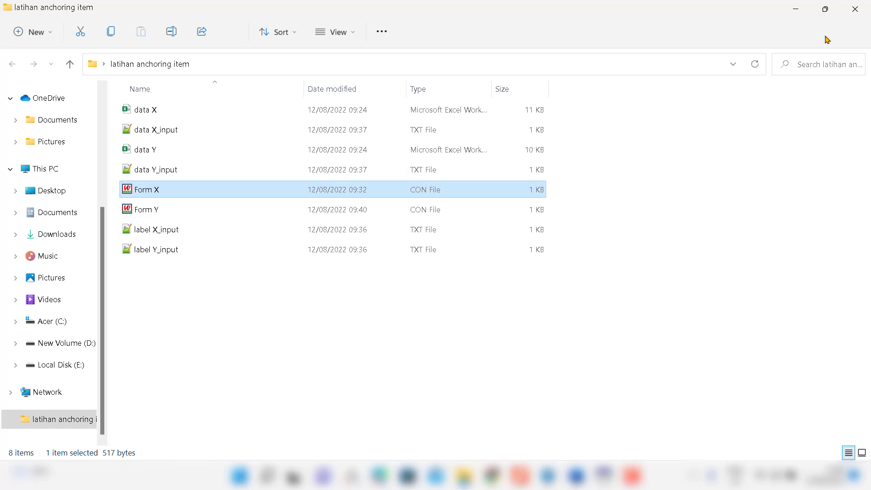
- Open the Form Y control file in Notepad++
{"action": "right_click", "coordinate": [149, 213]}
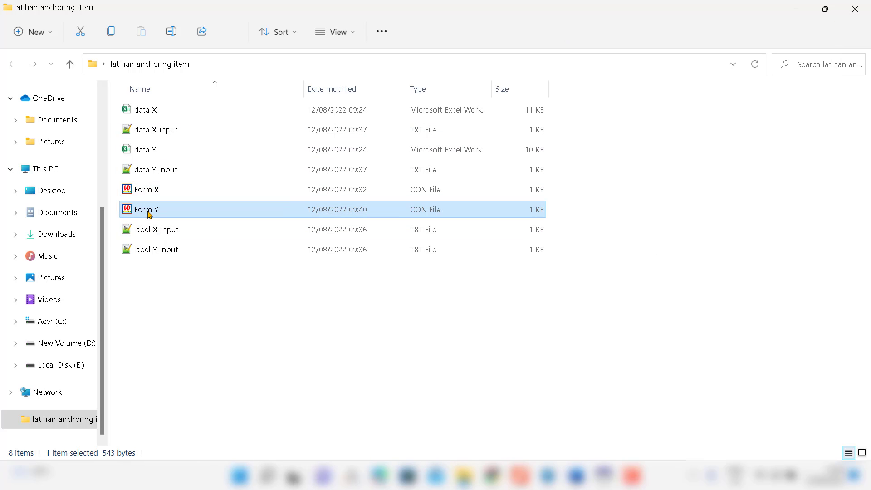
{"action": "mouse_move", "coordinate": [206, 274]}
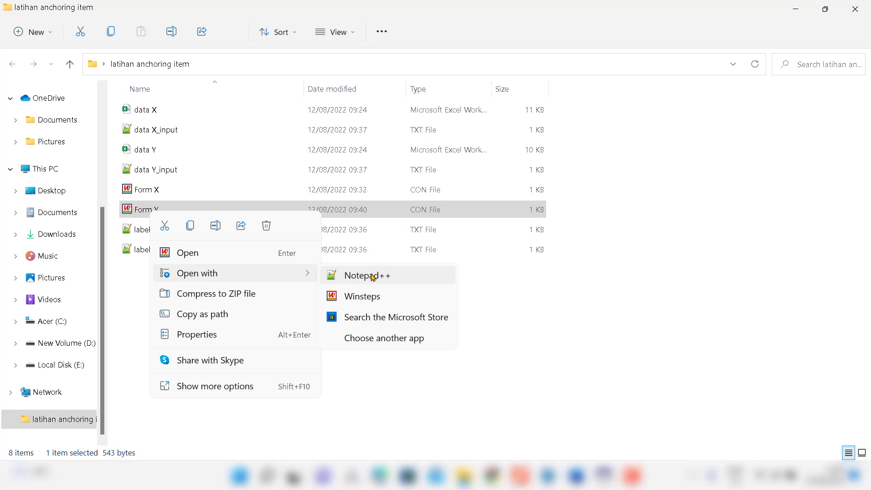
{"action": "left_click", "coordinate": [376, 275]}
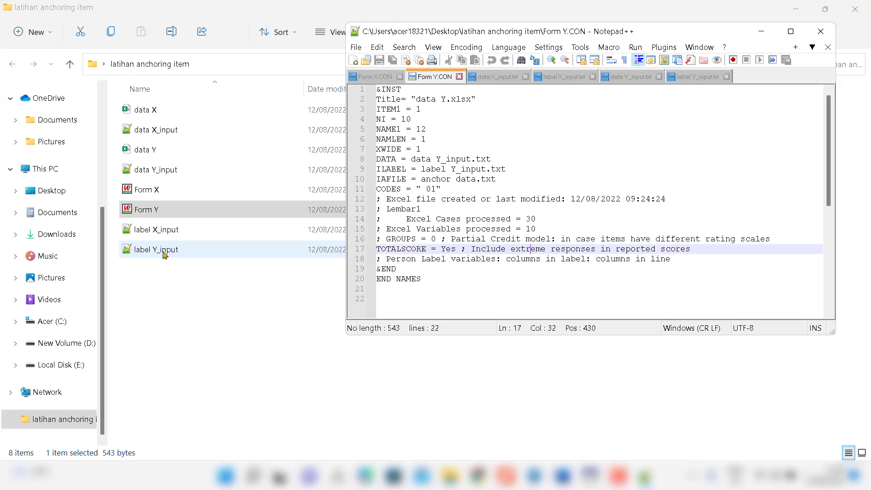
- Delete the "IAFILE = anchor data.txt" line from the Form Y control file
{"action": "left_click", "coordinate": [503, 180]}
{"action": "key", "text": "BackSpace"}
{"action": "key", "text": "BackSpace"}
{"action": "key", "text": "BackSpace"}
{"action": "key", "text": "BackSpace"}
{"action": "key", "text": "BackSpace"}
{"action": "key", "text": "BackSpace"}
{"action": "key", "text": "BackSpace"}
{"action": "key", "text": "BackSpace"}
{"action": "key", "text": "BackSpace"}
{"action": "key", "text": "BackSpace"}
{"action": "key", "text": "BackSpace"}
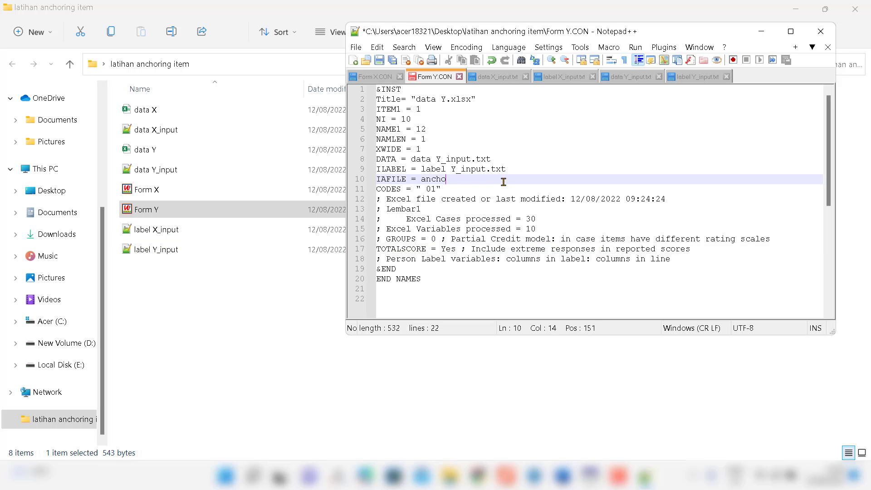
{"action": "key", "text": "BackSpace"}
{"action": "key", "text": "BackSpace"}
{"action": "key", "text": "BackSpace"}
{"action": "key", "text": "BackSpace"}
{"action": "key", "text": "BackSpace"}
{"action": "key", "text": "BackSpace"}
{"action": "key", "text": "BackSpace"}
{"action": "key", "text": "BackSpace"}
{"action": "key", "text": "BackSpace"}
{"action": "key", "text": "BackSpace"}
{"action": "key", "text": "BackSpace"}
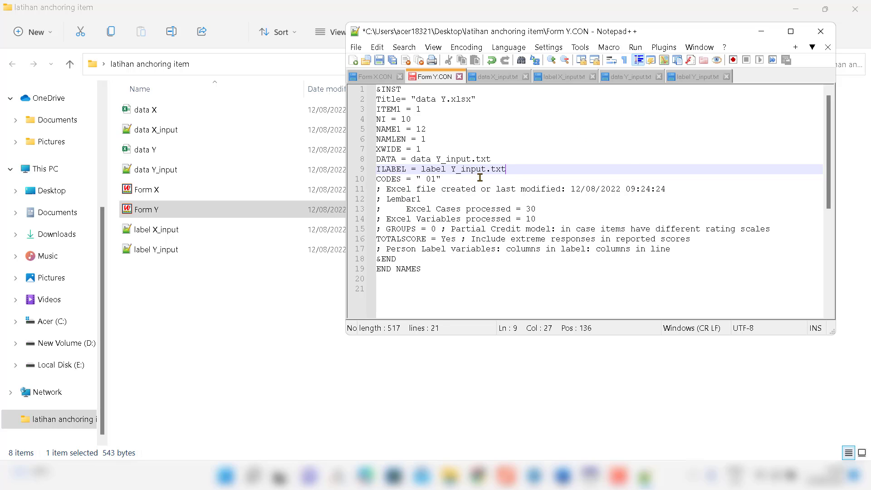
- Save the edited Form Y control file and close Notepad++
{"action": "left_click", "coordinate": [355, 48]}
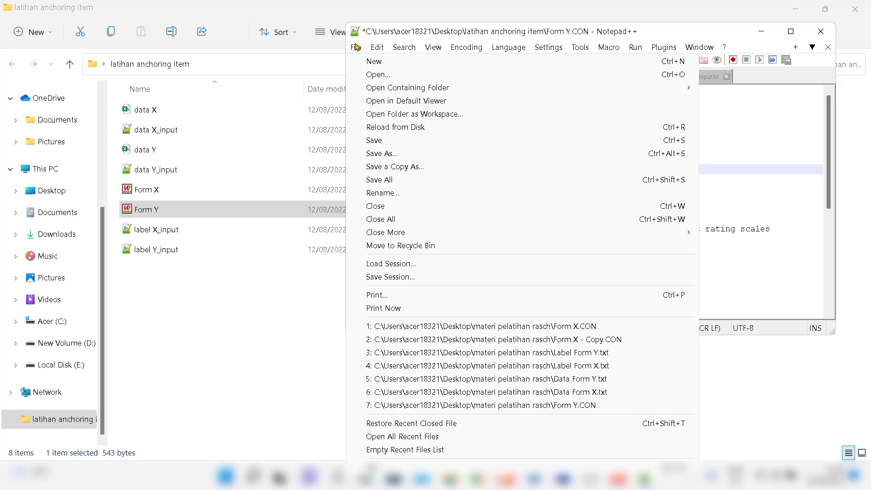
{"action": "left_click", "coordinate": [375, 140]}
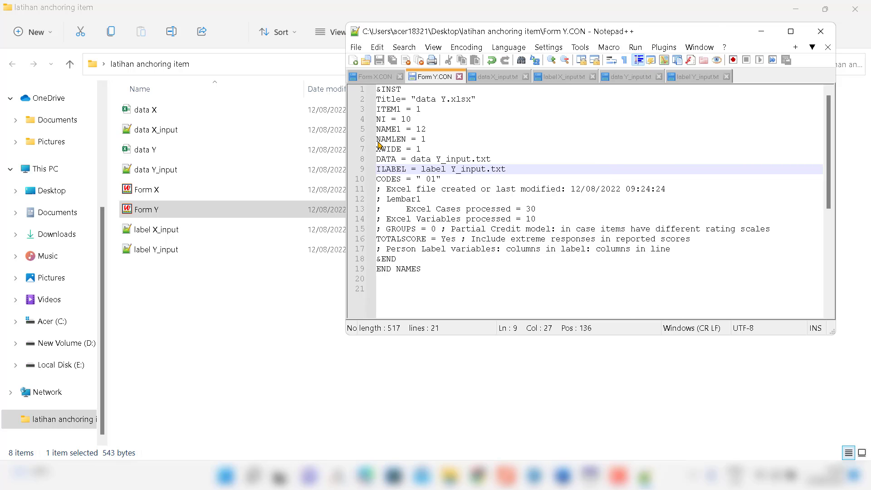
{"action": "left_click", "coordinate": [819, 31]}
{"action": "left_click", "coordinate": [239, 289]}
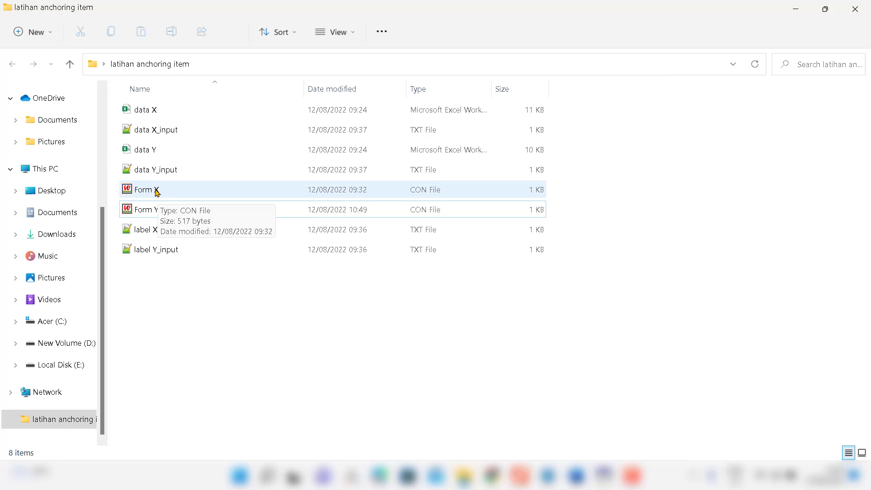
- Run the Form X control file in Winsteps, accepting the default report output and no extra specifications
{"action": "double_click", "coordinate": [172, 191]}
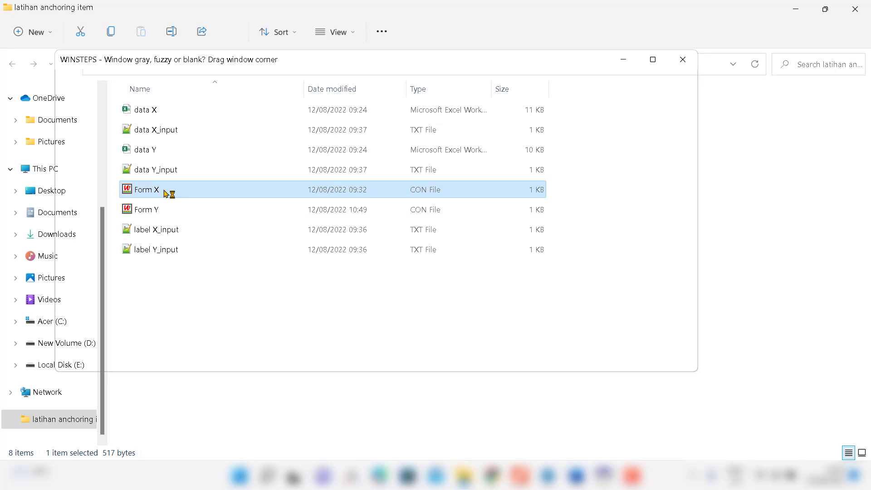
{"action": "key", "text": "Return"}
{"action": "key", "text": "Return"}
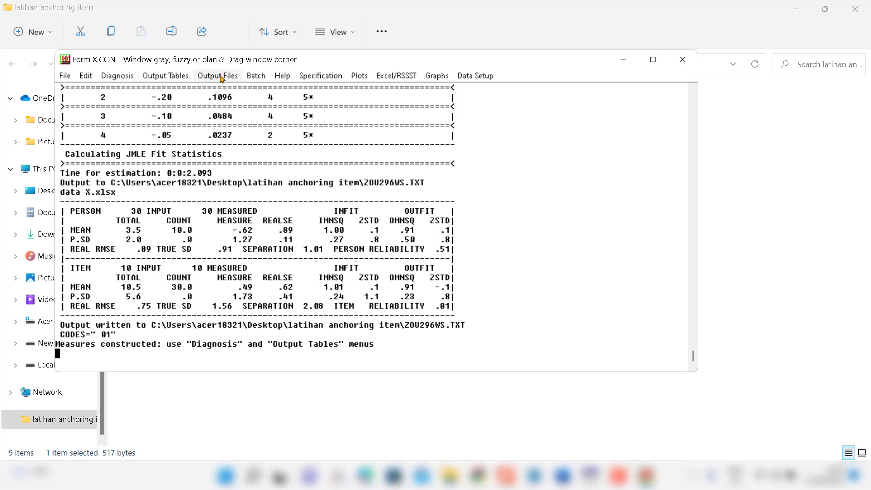
- Limit the item file (IFILE=) fields to Entry number and Measures only, clearing all other fields
{"action": "left_click", "coordinate": [219, 75]}
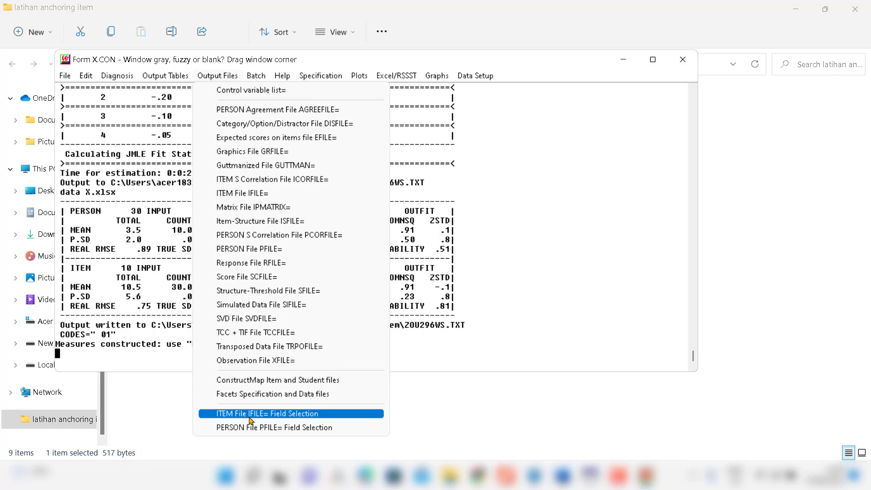
{"action": "left_click", "coordinate": [284, 417]}
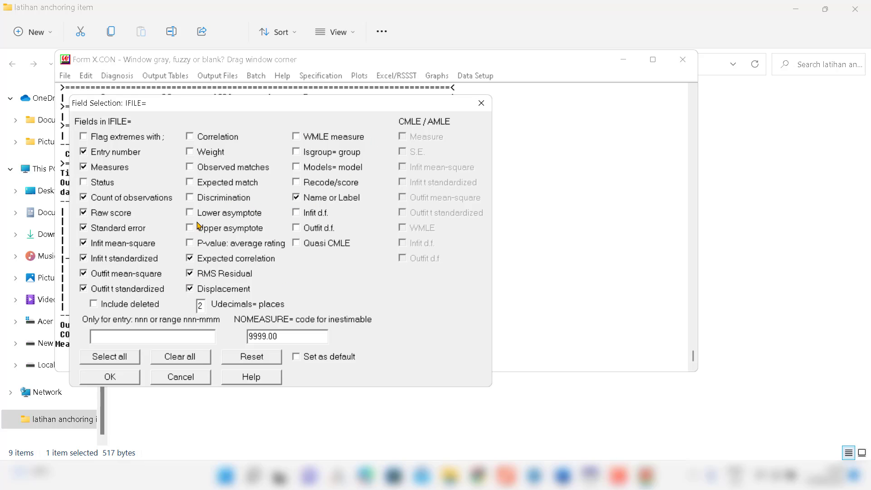
{"action": "left_click", "coordinate": [189, 356]}
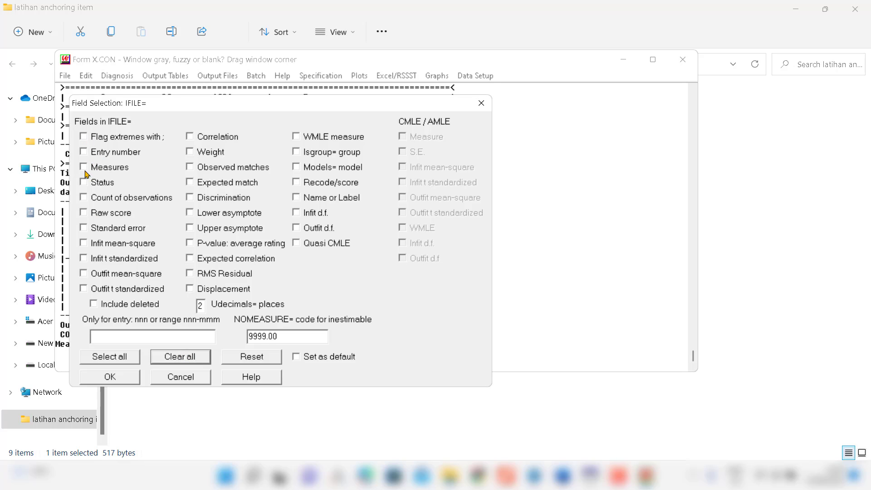
{"action": "left_click", "coordinate": [84, 153]}
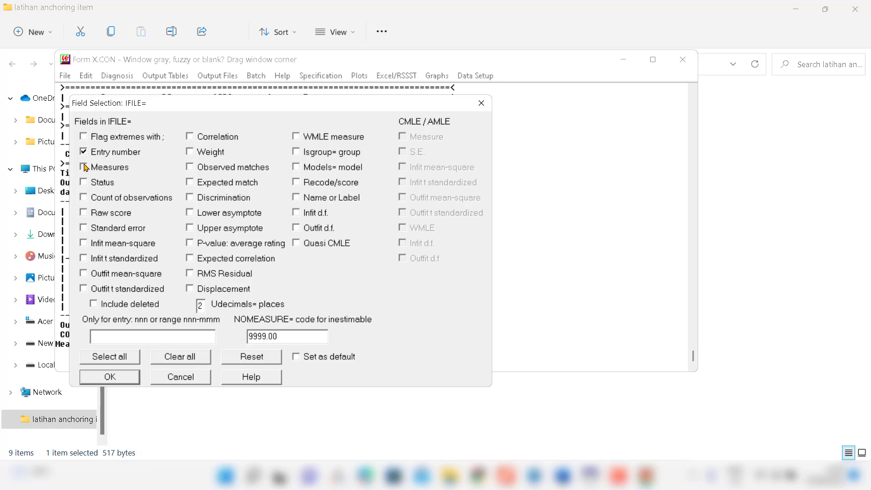
{"action": "left_click", "coordinate": [84, 167]}
{"action": "left_click", "coordinate": [113, 379]}
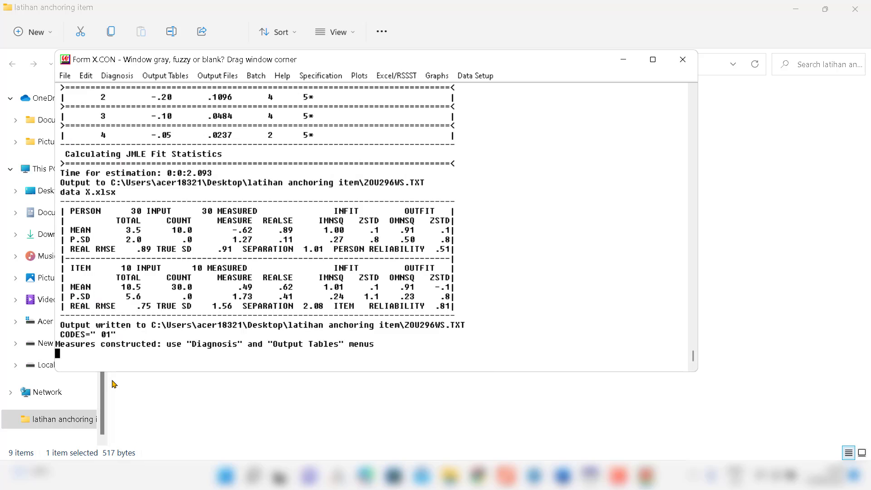
- Export the item file (IFILE=) as a permanent text file named "anchor data" in the latihan anchoring item folder
{"action": "left_click", "coordinate": [219, 76]}
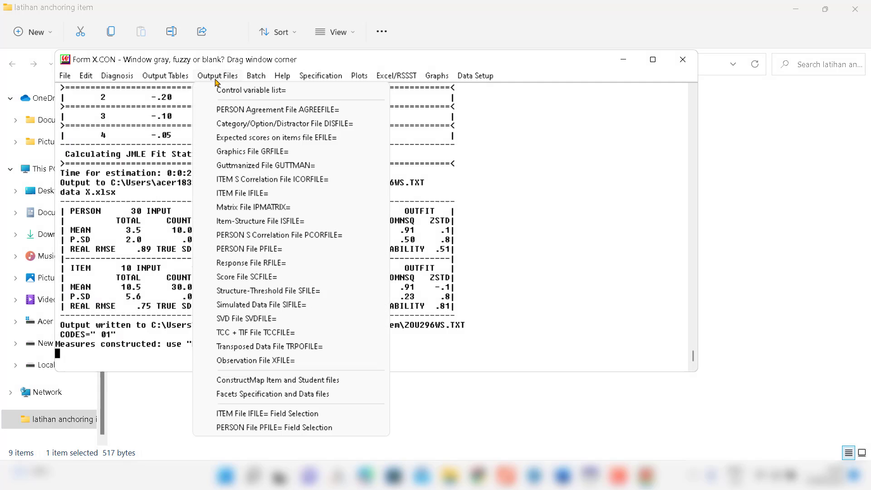
{"action": "left_click", "coordinate": [247, 194]}
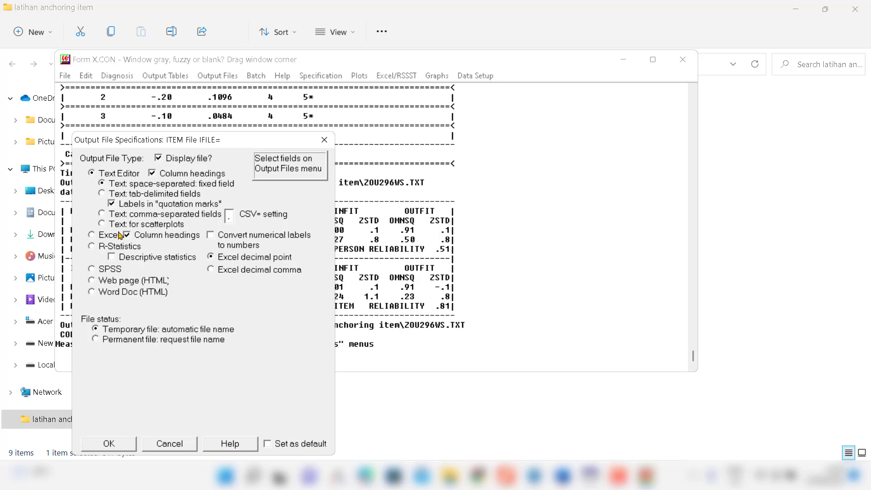
{"action": "left_click", "coordinate": [96, 340]}
{"action": "left_click", "coordinate": [117, 446]}
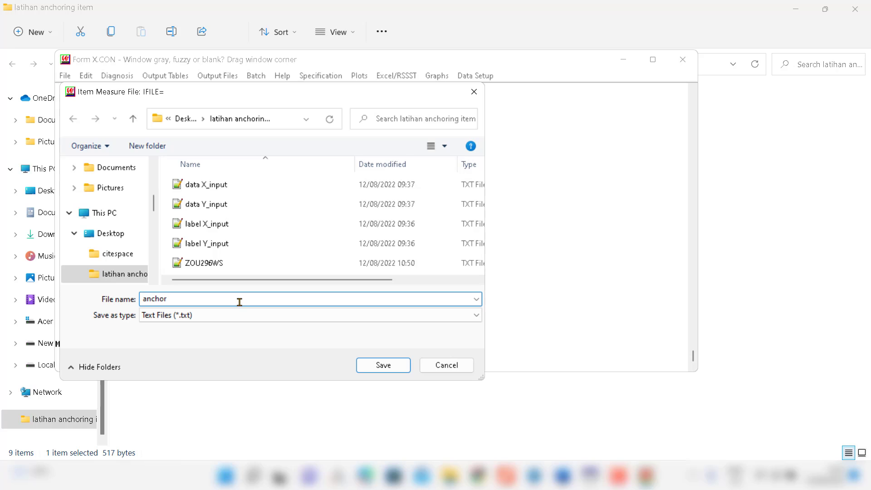
{"action": "type", "text": "data"}
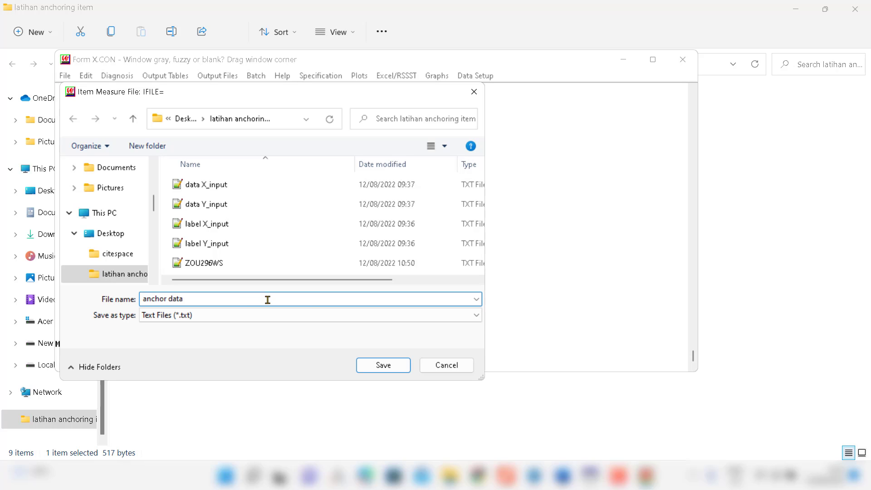
{"action": "left_click", "coordinate": [376, 366]}
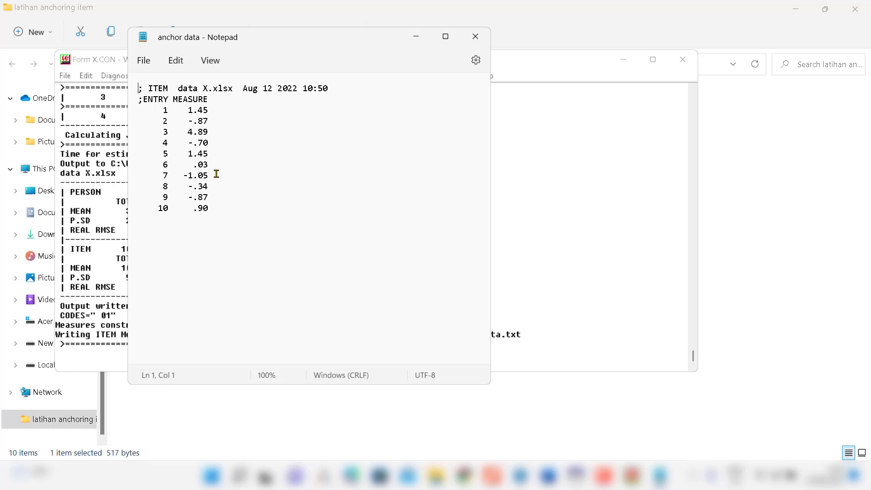
- Delete the rows for entries 6 to 10 from the anchor data file and save it
{"action": "left_click_drag", "start_coordinate": [163, 165], "coordinate": [218, 221]}
{"action": "key", "text": "Delete"}
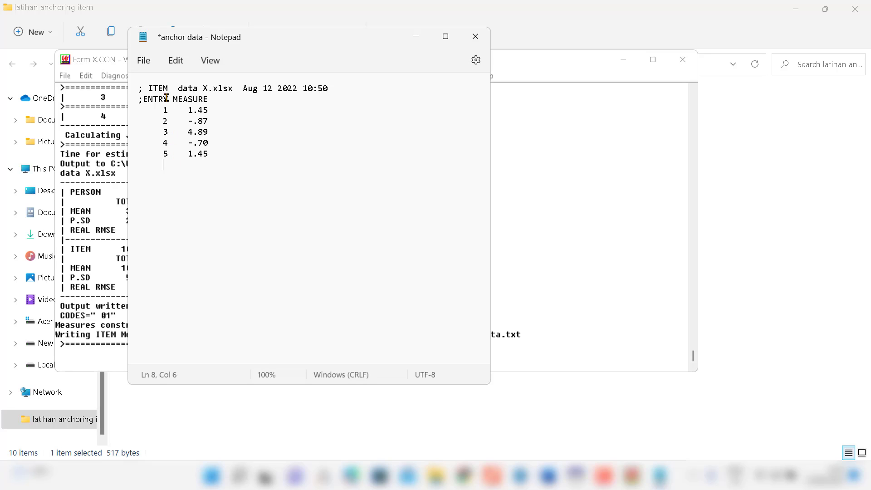
{"action": "left_click", "coordinate": [146, 61]}
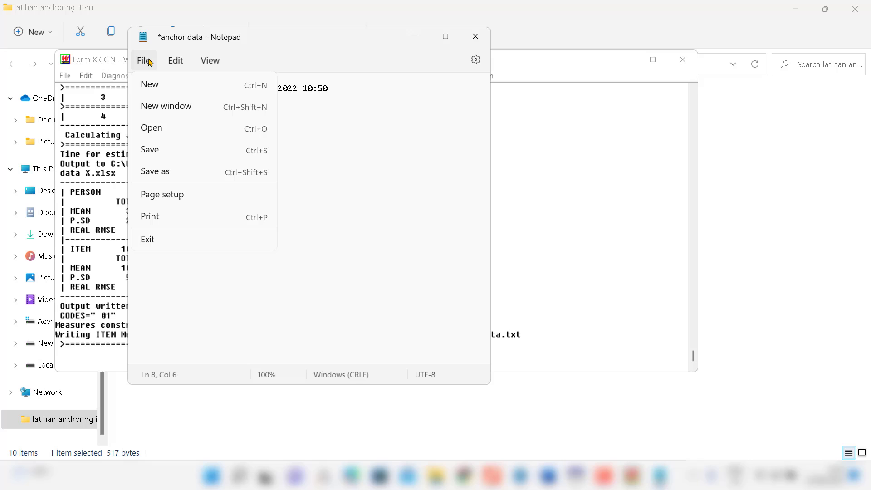
{"action": "left_click", "coordinate": [159, 150]}
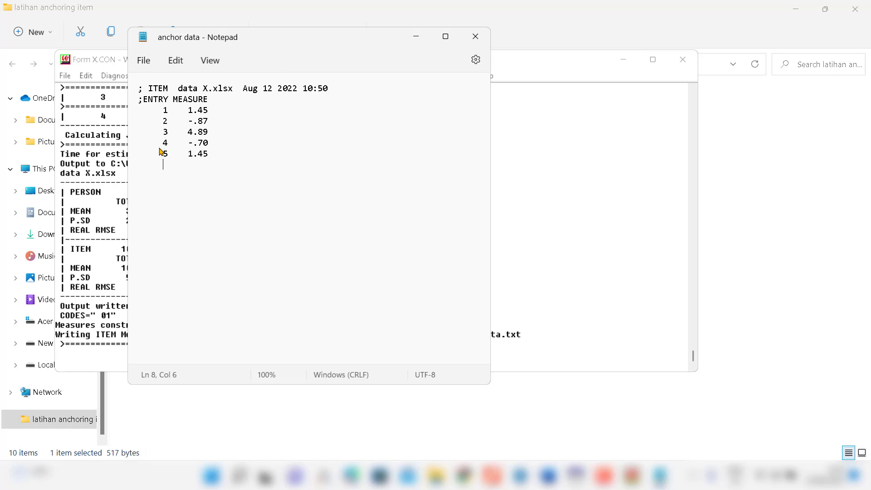
- Close the anchor data file, the Form X analysis and the Winsteps Control File Set-Up window
{"action": "left_click", "coordinate": [472, 44]}
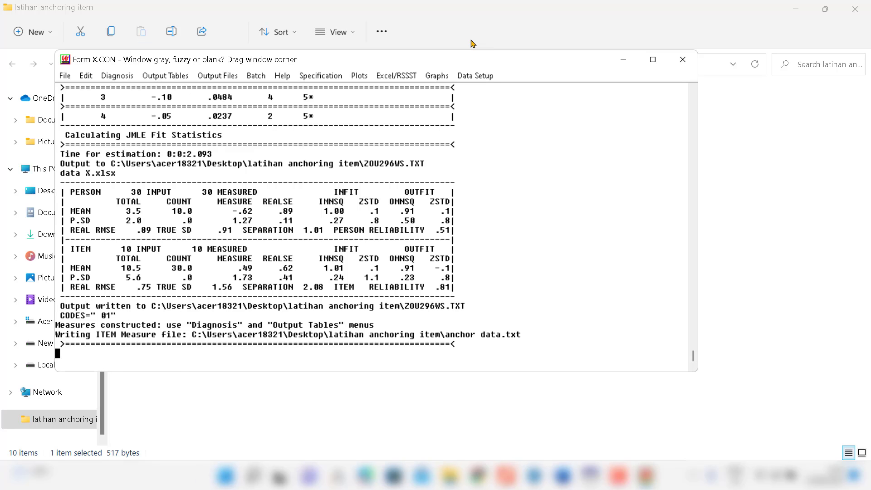
{"action": "left_click", "coordinate": [688, 59]}
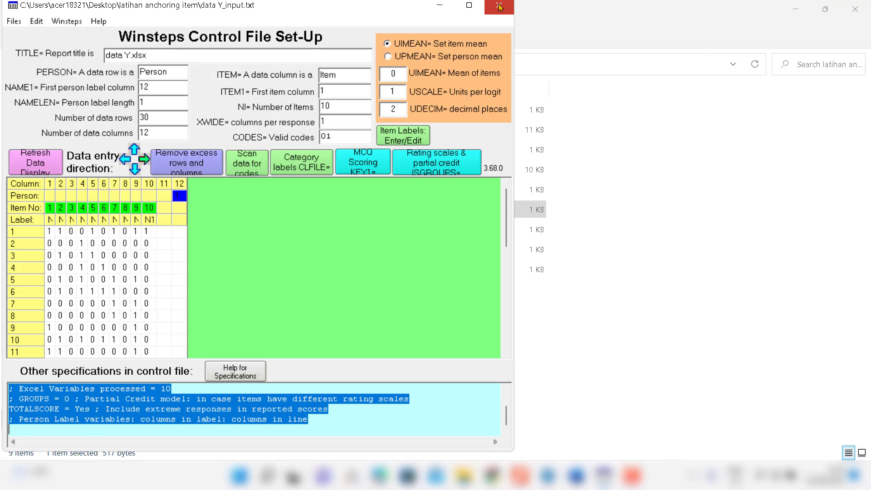
{"action": "left_click", "coordinate": [500, 7]}
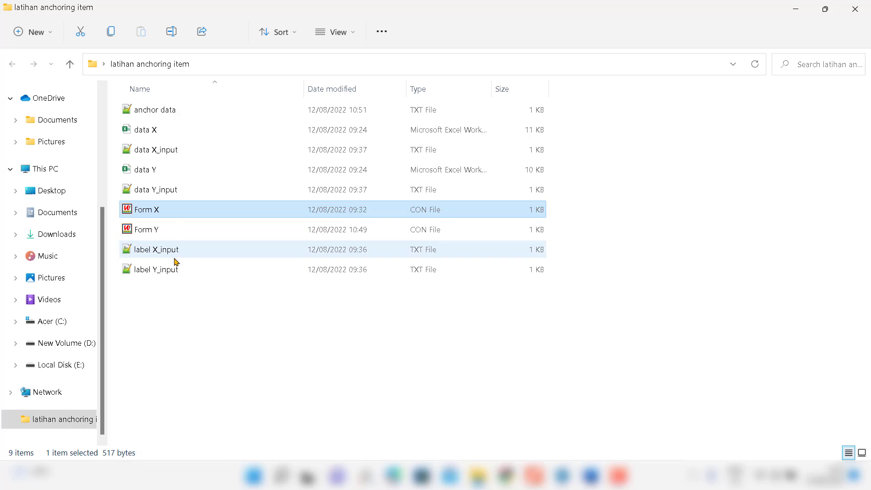
- Copy the file name text of the anchor data file without renaming it
{"action": "right_click", "coordinate": [169, 112]}
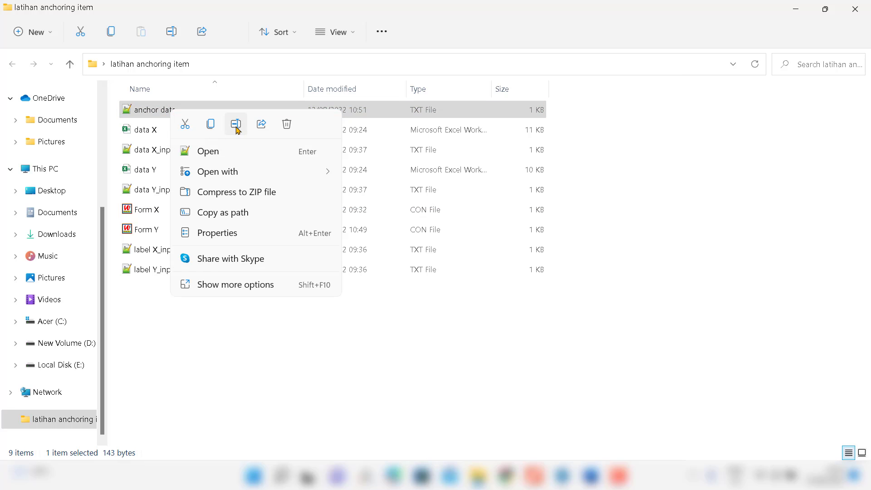
{"action": "left_click", "coordinate": [236, 124]}
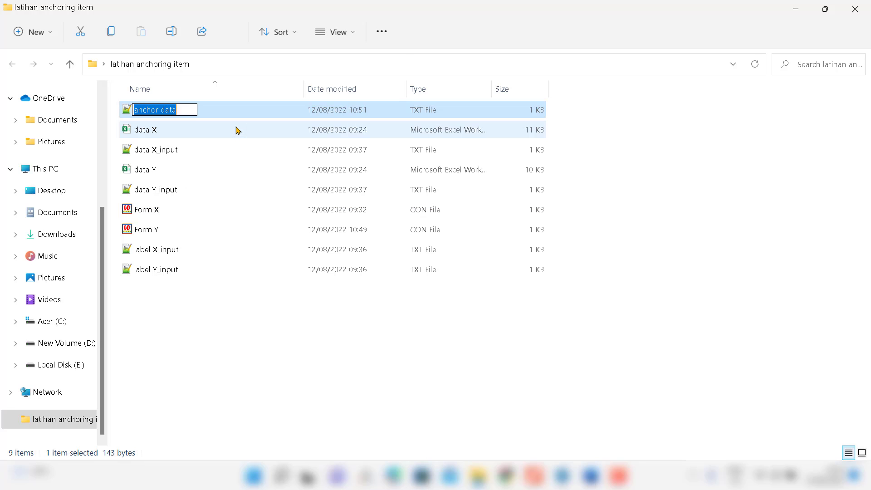
{"action": "right_click", "coordinate": [154, 110]}
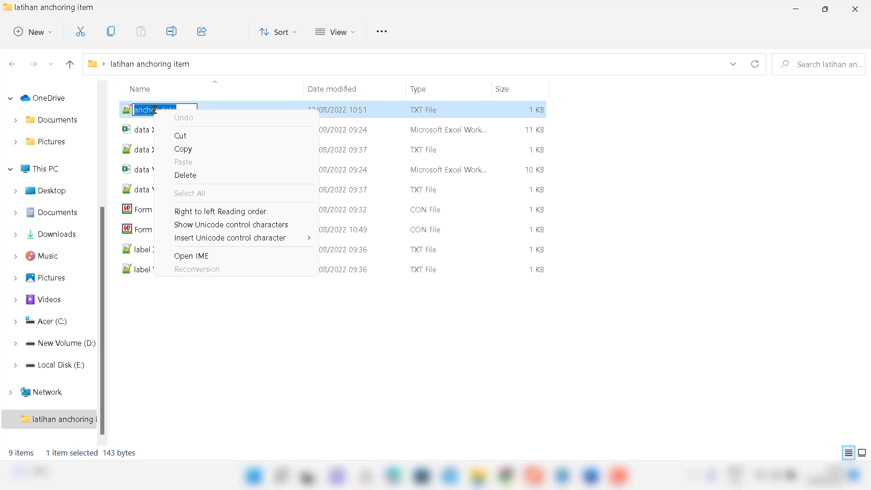
{"action": "left_click", "coordinate": [184, 149]}
{"action": "left_click", "coordinate": [658, 238]}
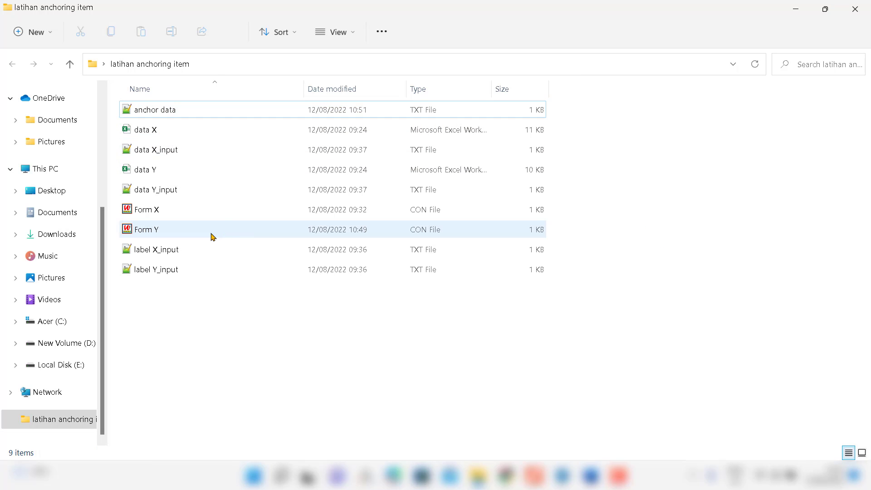
- Open the Form Y control file in Notepad++ from the latihan anchoring item folder
{"action": "right_click", "coordinate": [159, 230]}
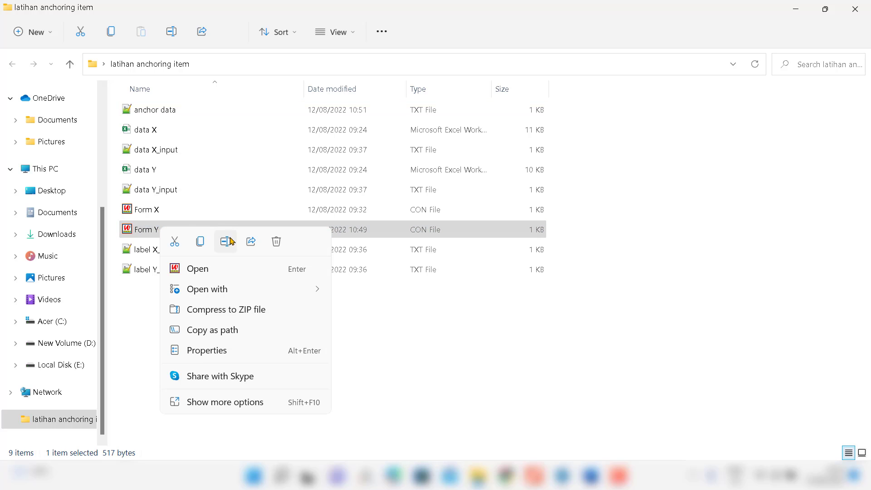
{"action": "mouse_move", "coordinate": [225, 292]}
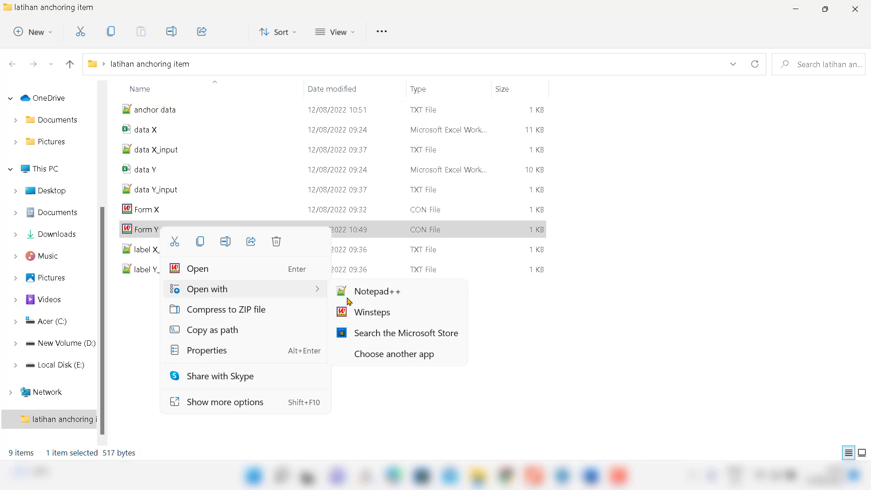
{"action": "left_click", "coordinate": [379, 297]}
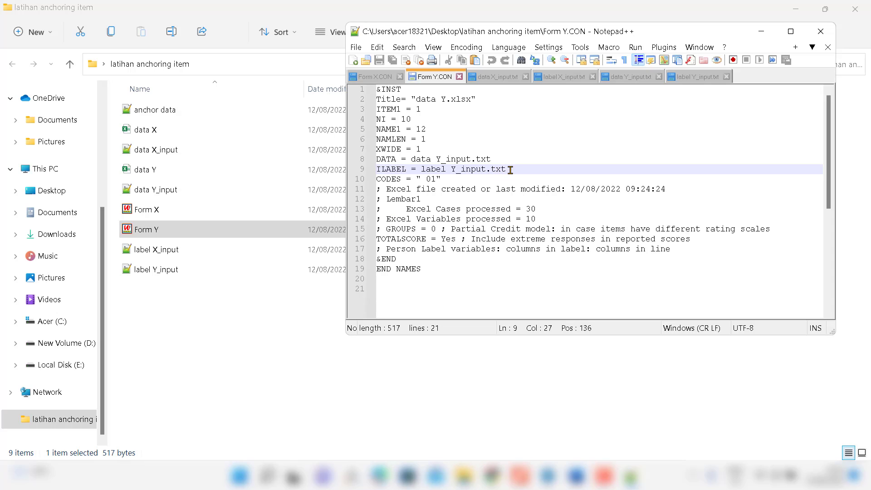
- Add the line "IAFILE = anchor data.txt" below the ILABEL line, pasting the copied file name
{"action": "key", "text": "Return"}
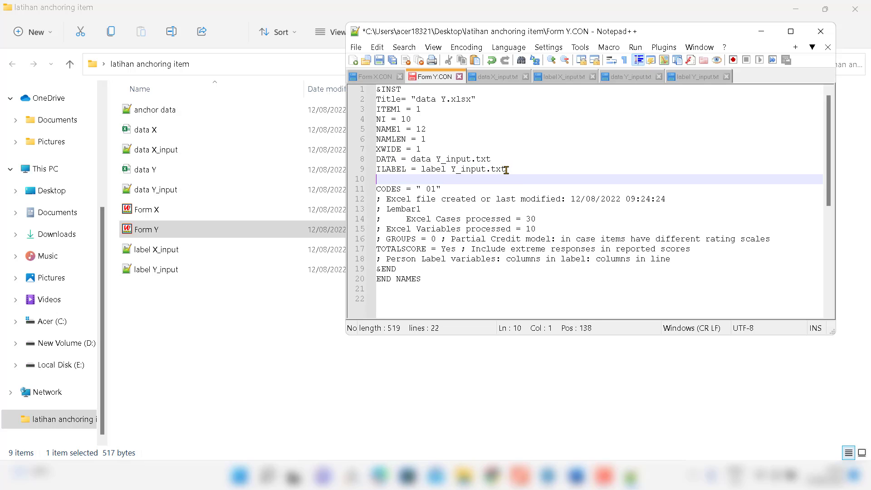
{"action": "key", "text": "Caps_Lock"}
{"action": "type", "text": "I"}
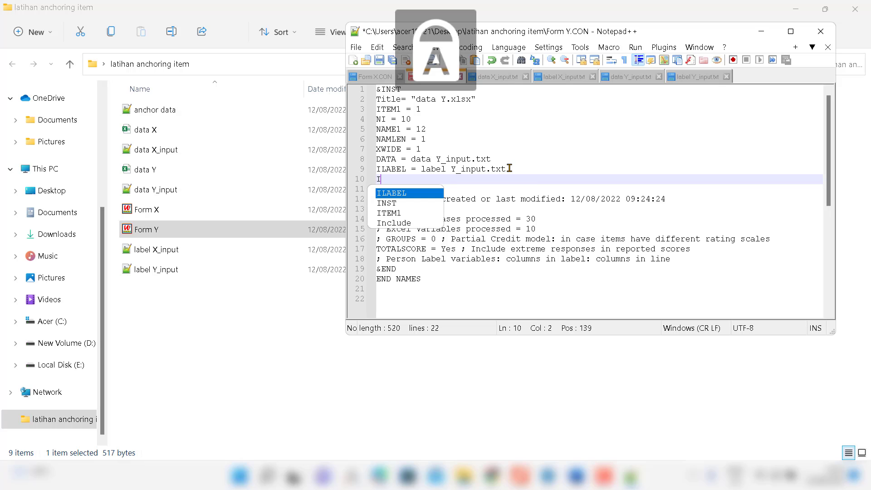
{"action": "type", "text": "A"}
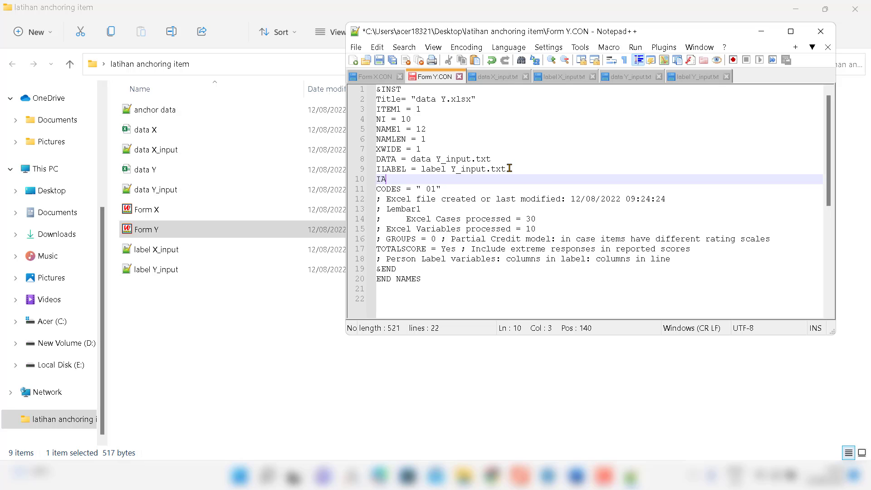
{"action": "type", "text": "FILE ="}
{"action": "right_click", "coordinate": [428, 179]}
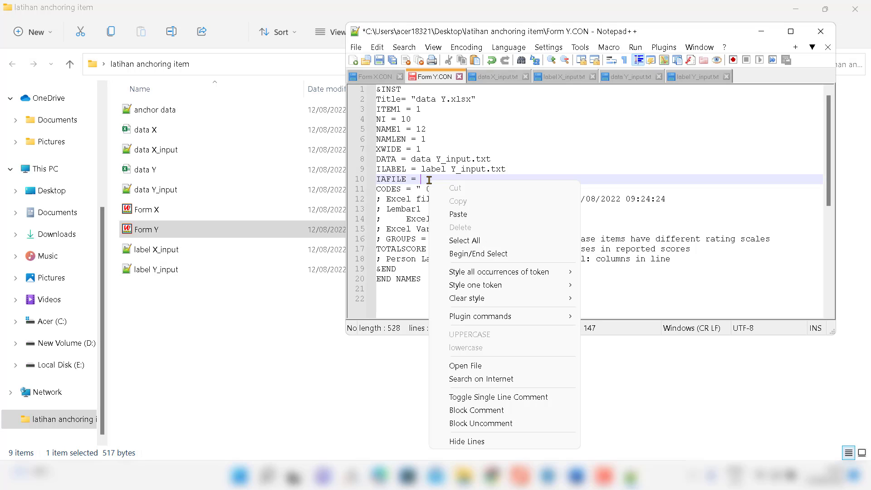
{"action": "left_click", "coordinate": [464, 216]}
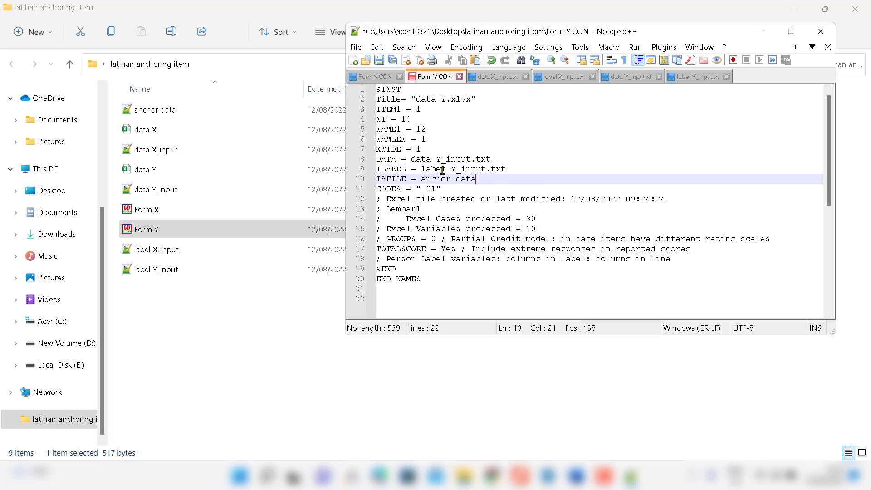
{"action": "type", "text": ".TX"}
{"action": "type", "text": "txt"}
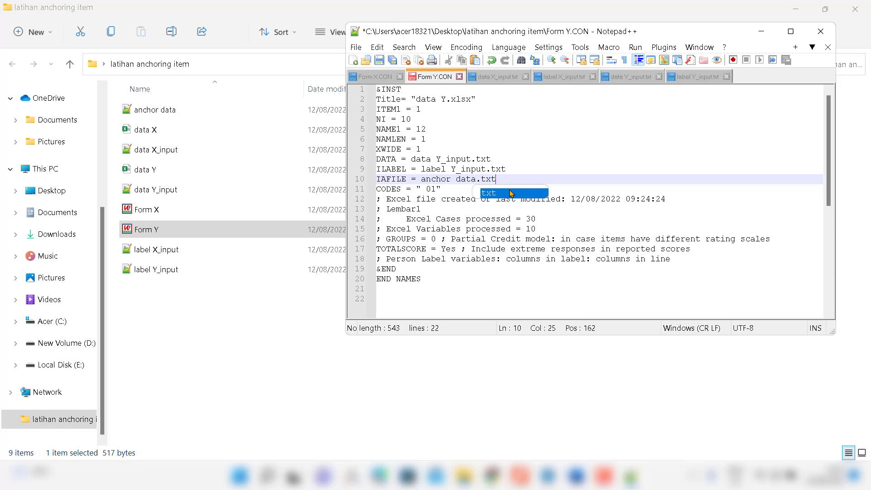
{"action": "left_click", "coordinate": [506, 259]}
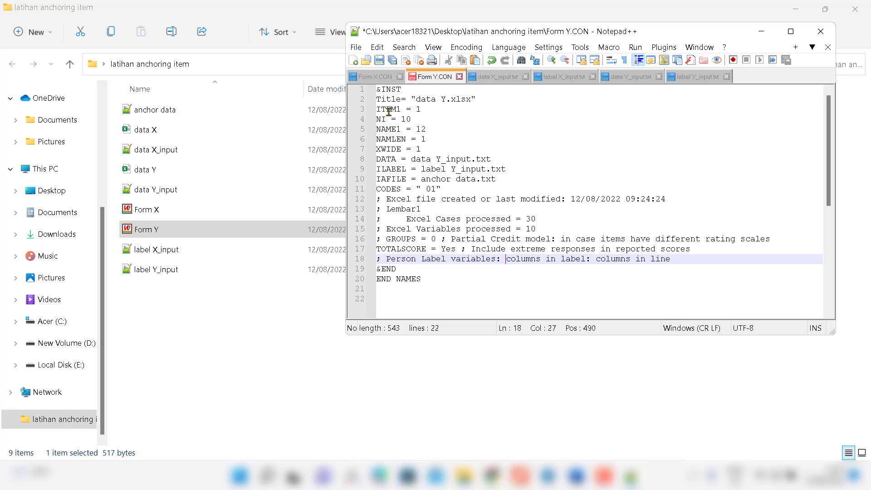
- Save the Form Y control file with its new IAFILE line and close Notepad++
{"action": "left_click", "coordinate": [356, 49]}
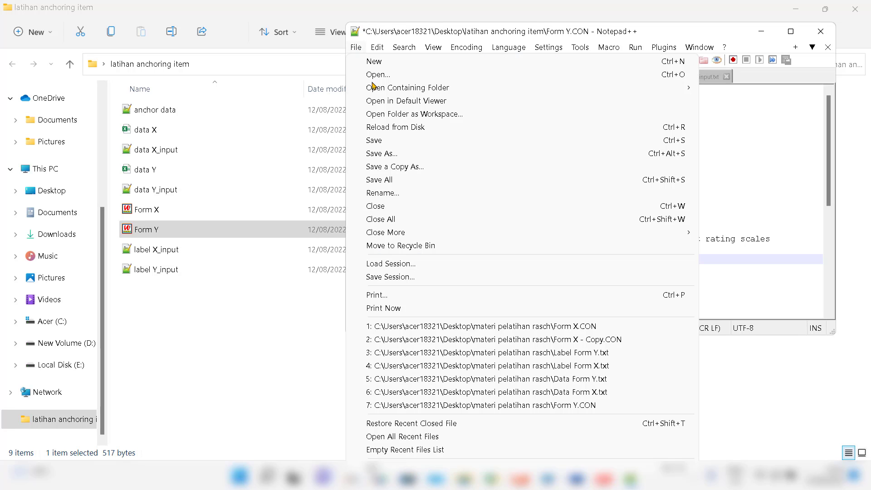
{"action": "left_click", "coordinate": [385, 140]}
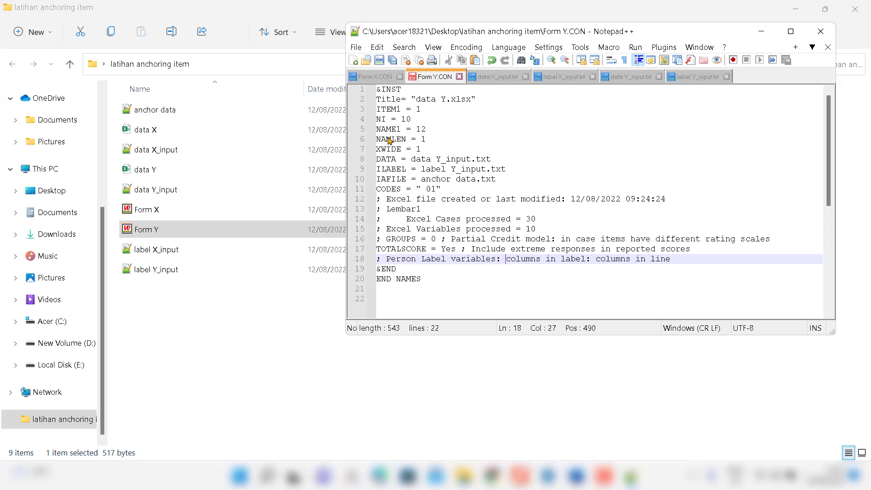
{"action": "left_click", "coordinate": [821, 32]}
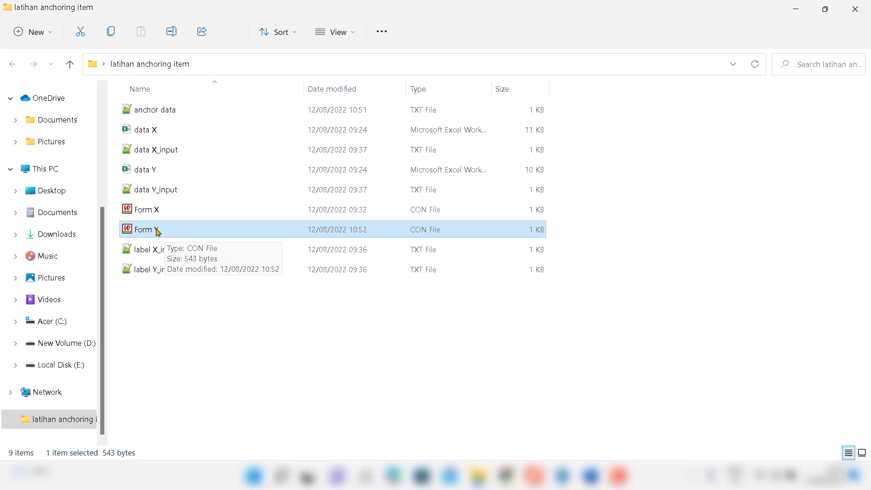
- Run the Form Y control file in Winsteps with a temporary report output file and no extra specifications
{"action": "double_click", "coordinate": [180, 232]}
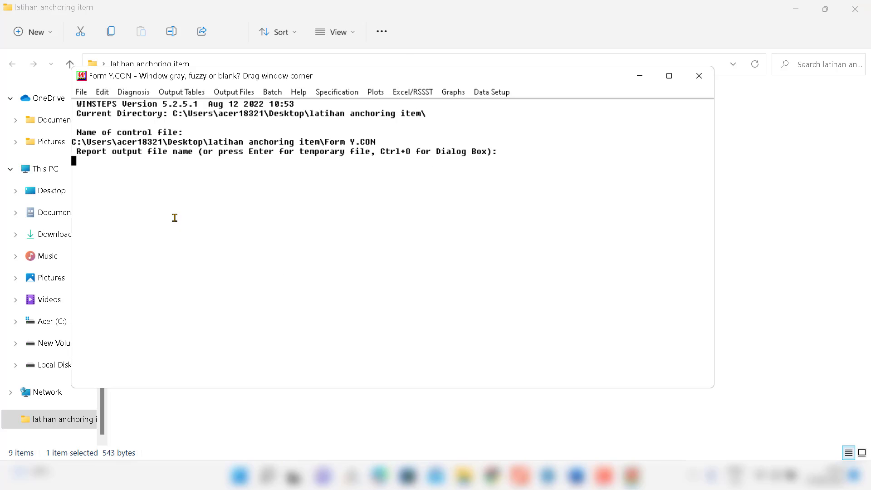
{"action": "key", "text": "Return"}
{"action": "key", "text": "Return"}
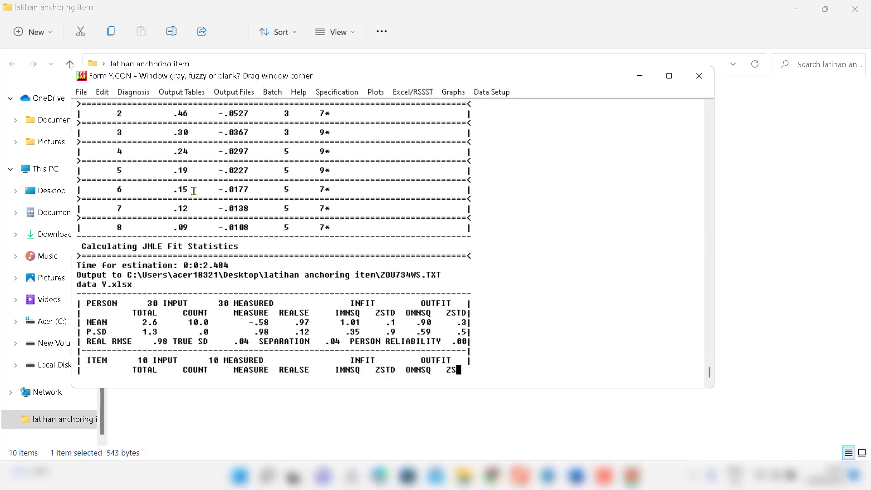
- Generate output table 14, ITEM: entry, for Form Y, view it maximized, and minimize it along with the analysis window
{"action": "left_click", "coordinate": [180, 92]}
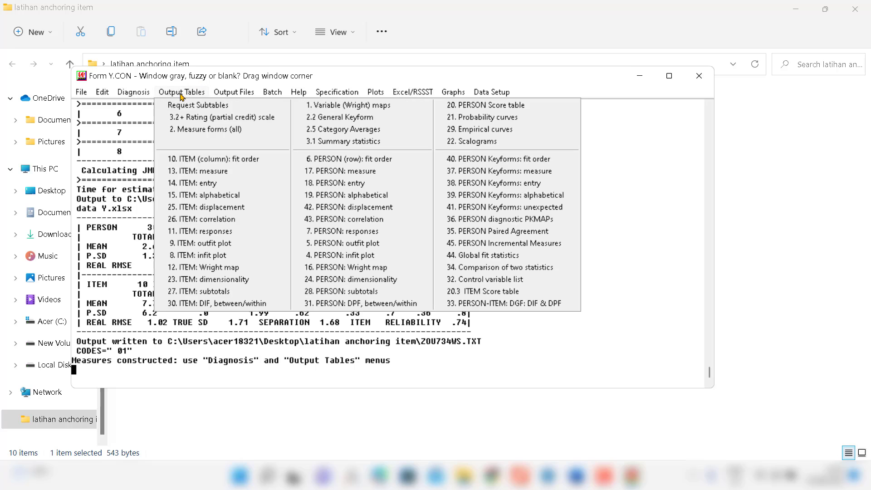
{"action": "left_click", "coordinate": [205, 184]}
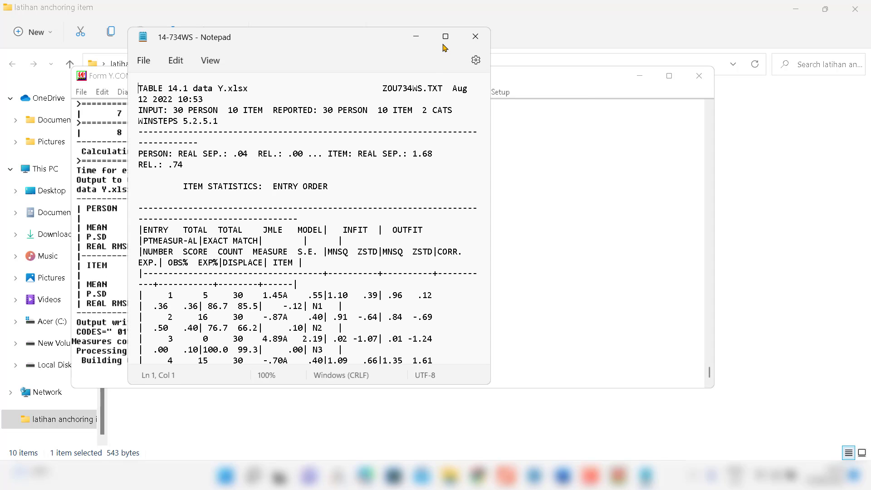
{"action": "left_click", "coordinate": [445, 40]}
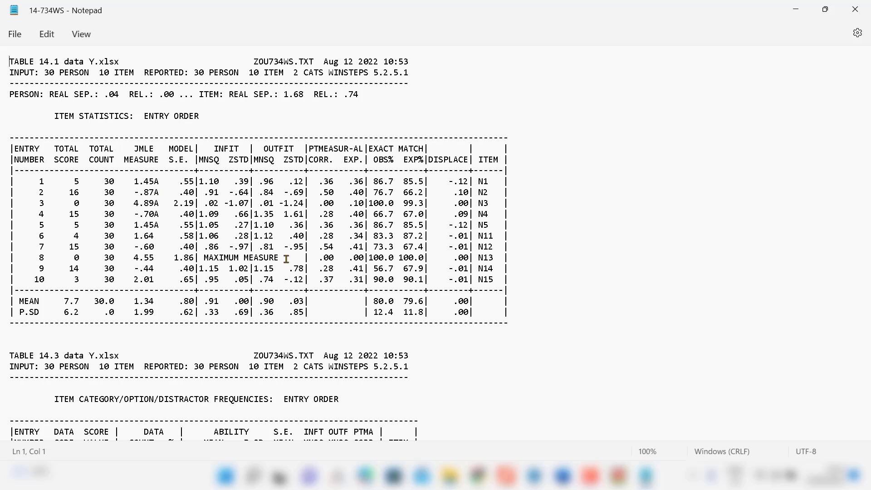
{"action": "left_click", "coordinate": [795, 10]}
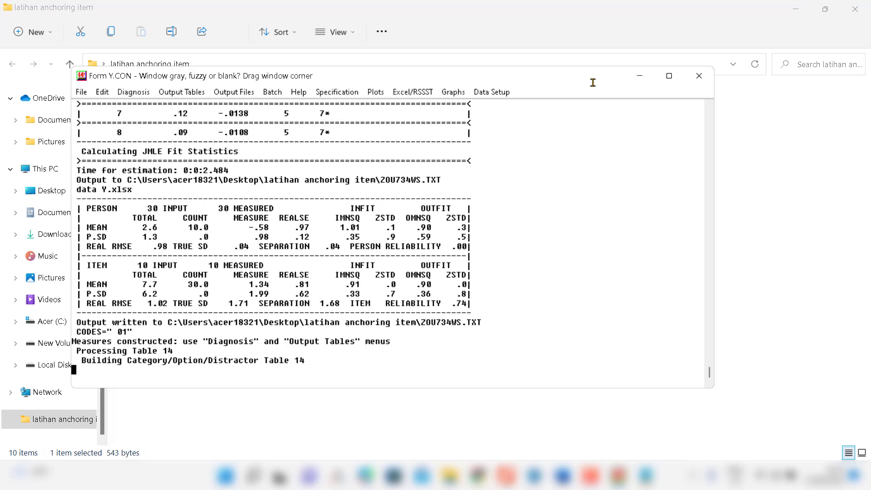
{"action": "left_click", "coordinate": [646, 78]}
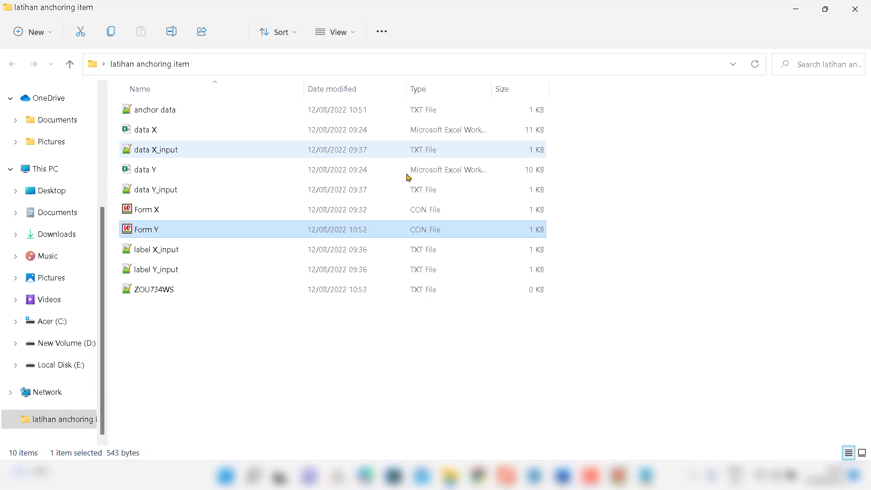
- Run the Form X control file in Winsteps with a temporary report output file and no extra specifications
{"action": "double_click", "coordinate": [186, 208]}
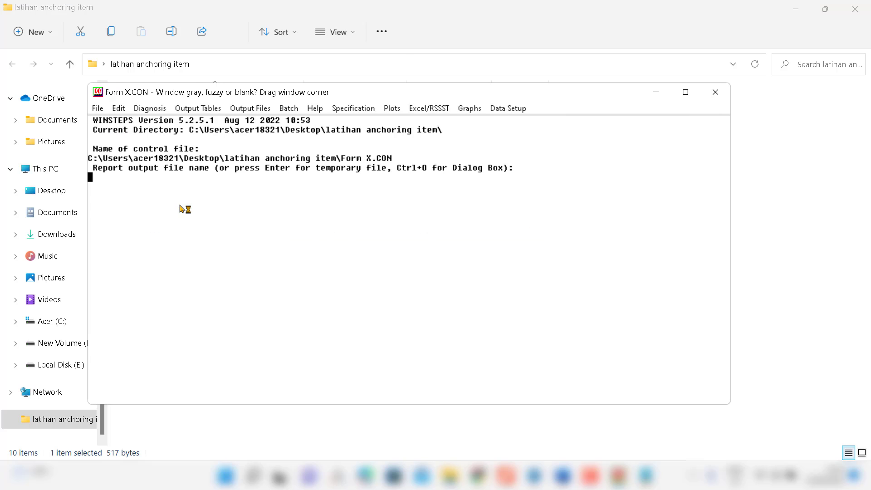
{"action": "key", "text": "Return"}
{"action": "key", "text": "Return"}
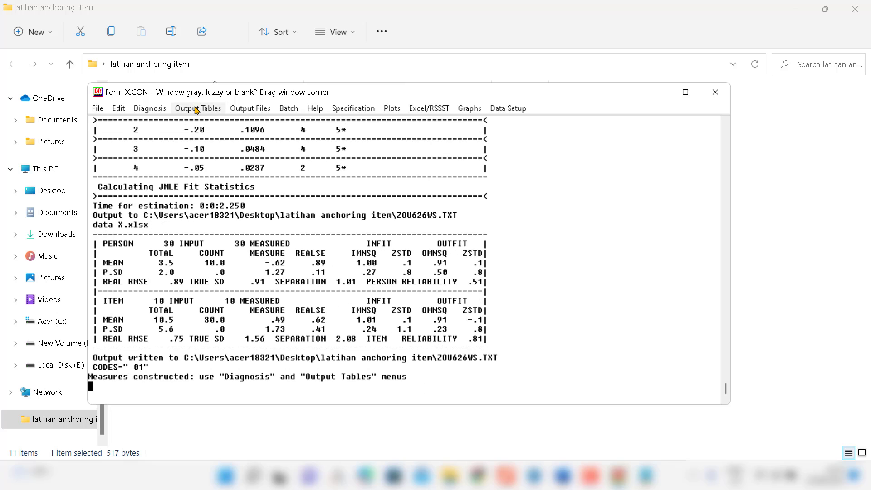
- Generate output table 14, ITEM: entry, for Form X and maximize its Notepad window
{"action": "left_click", "coordinate": [197, 109]}
{"action": "left_click", "coordinate": [219, 202]}
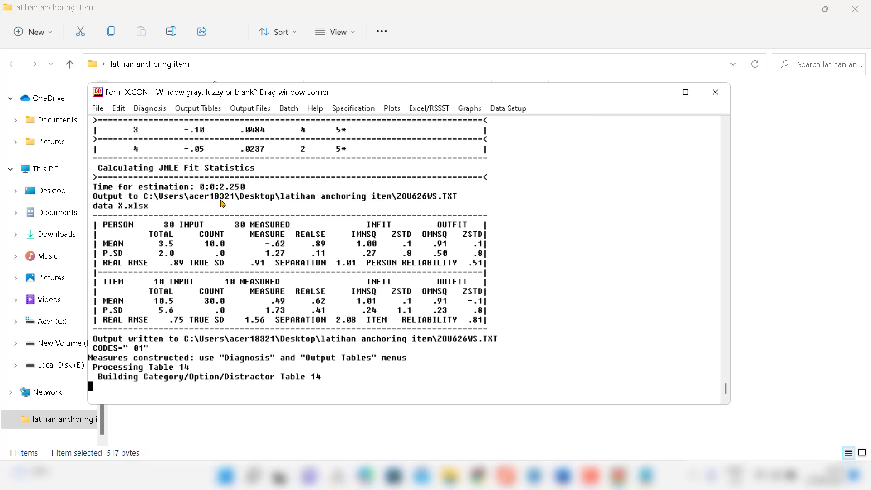
{"action": "left_click", "coordinate": [445, 36]}
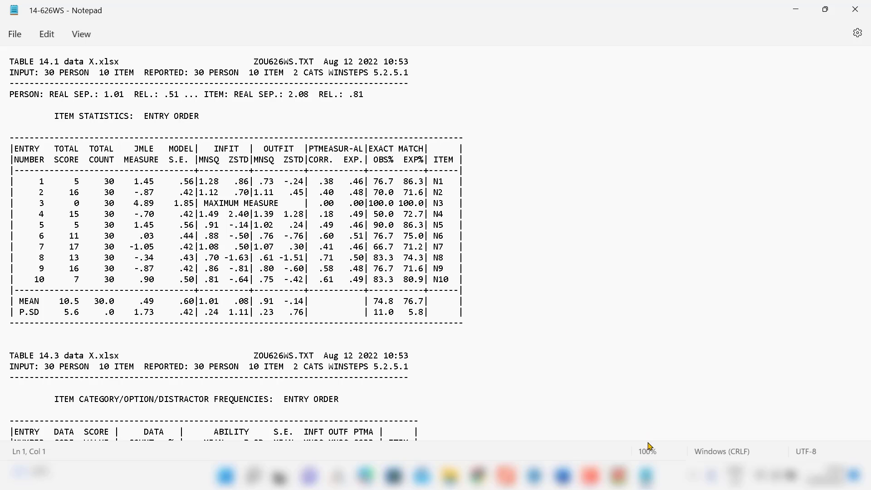
- Compare the JMLE measures of common items N1 to N5 between the Form X and Form Y item entry tables
{"action": "mouse_move", "coordinate": [646, 476]}
{"action": "left_click", "coordinate": [676, 412]}
{"action": "left_click", "coordinate": [577, 413]}
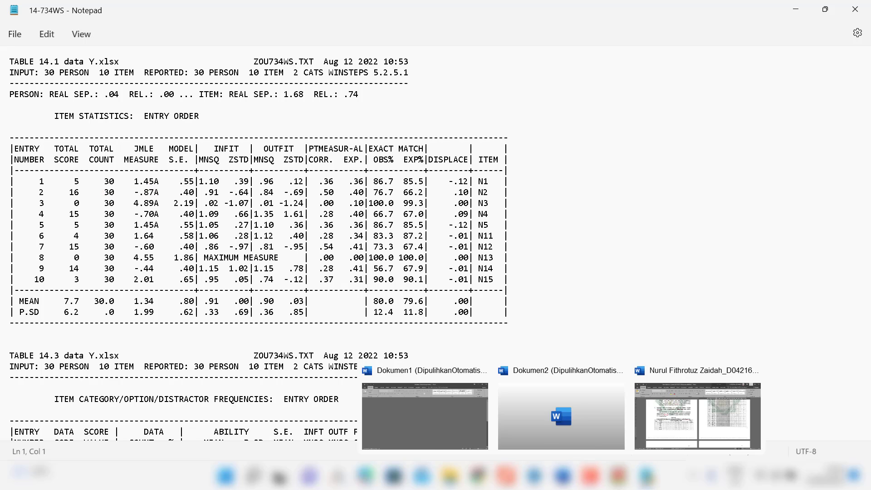
{"action": "mouse_move", "coordinate": [646, 476]}
{"action": "left_click", "coordinate": [692, 413]}
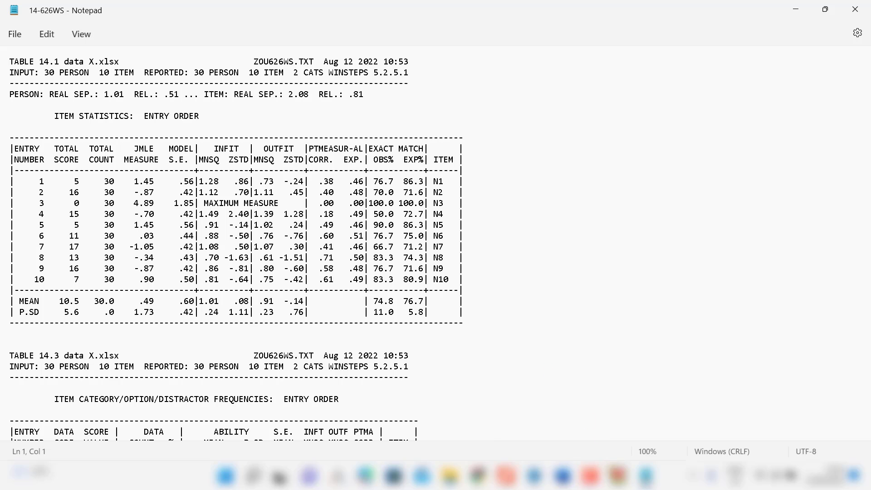
{"action": "mouse_move", "coordinate": [646, 473]}
{"action": "left_click", "coordinate": [585, 427]}
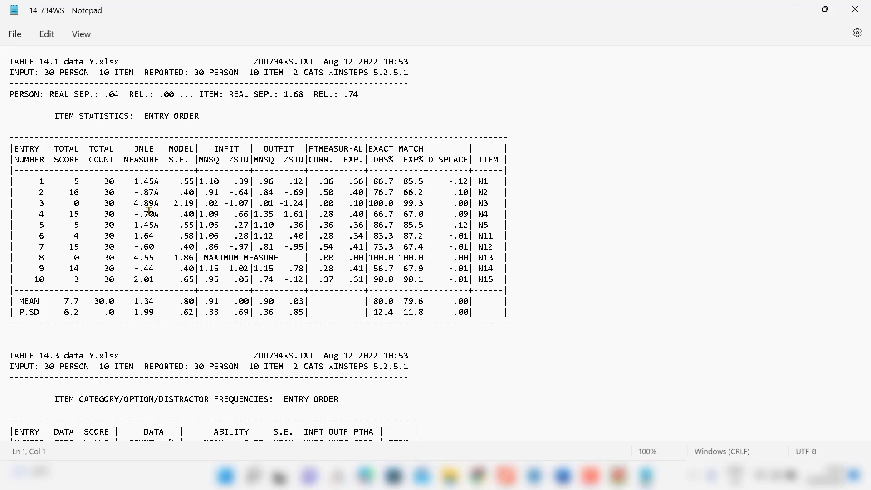
{"action": "mouse_move", "coordinate": [646, 474]}
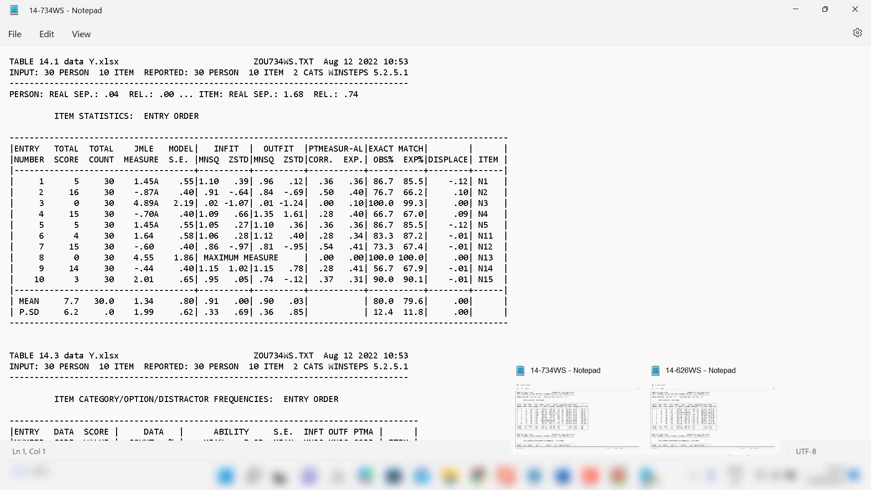
{"action": "left_click", "coordinate": [690, 422]}
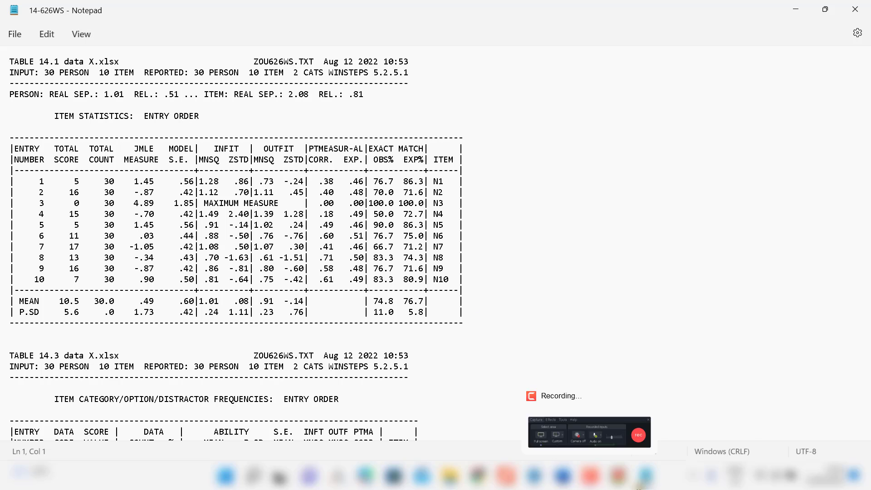
{"action": "mouse_move", "coordinate": [599, 472]}
{"action": "left_click", "coordinate": [571, 420]}
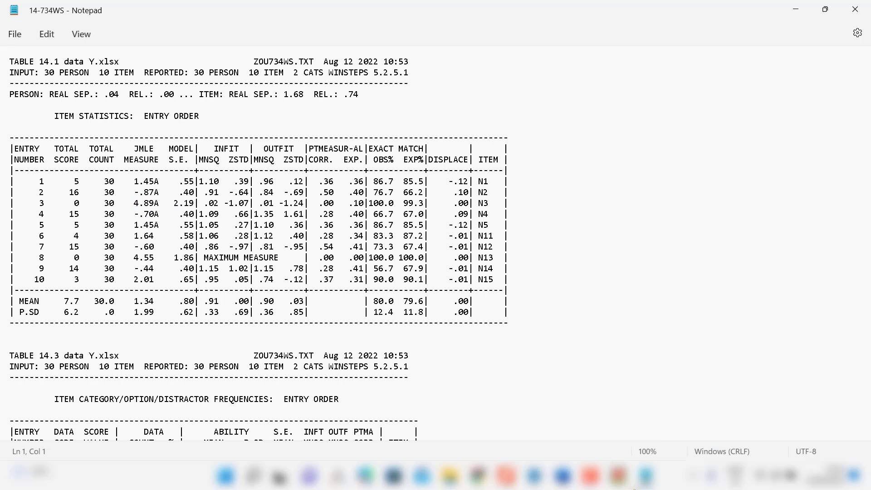
{"action": "mouse_move", "coordinate": [646, 472]}
{"action": "left_click", "coordinate": [684, 405]}
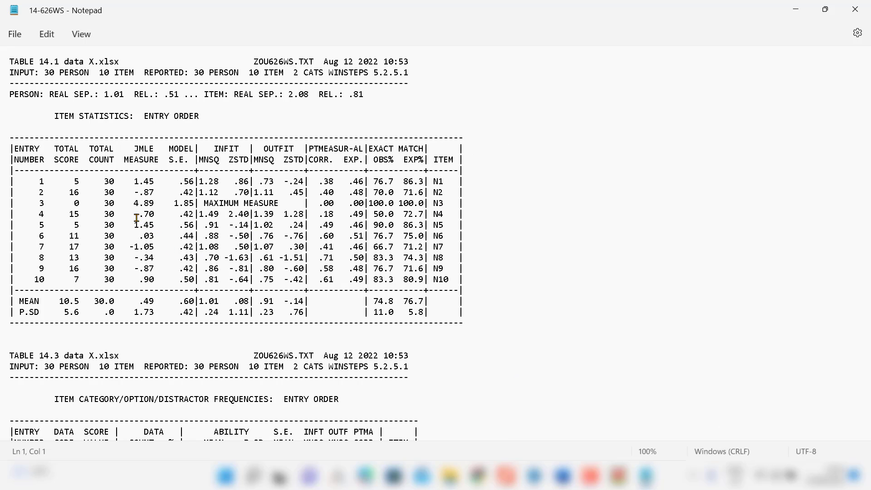
{"action": "mouse_move", "coordinate": [646, 474]}
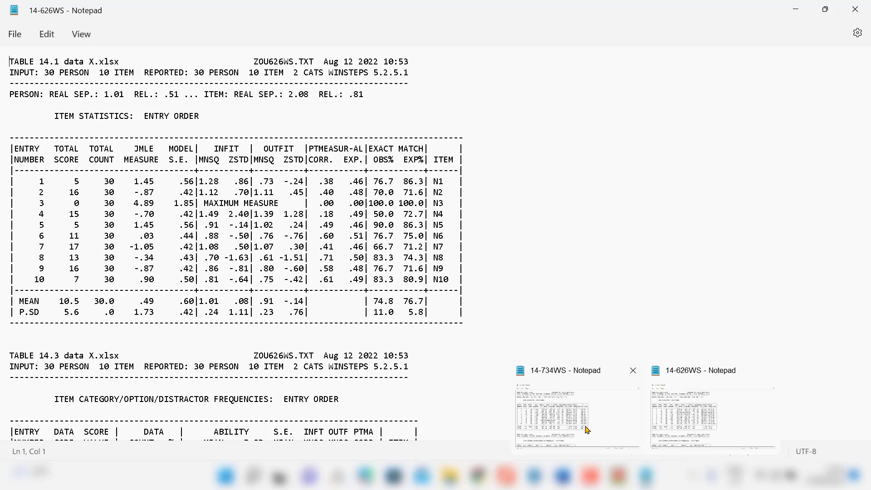
{"action": "left_click", "coordinate": [574, 417]}
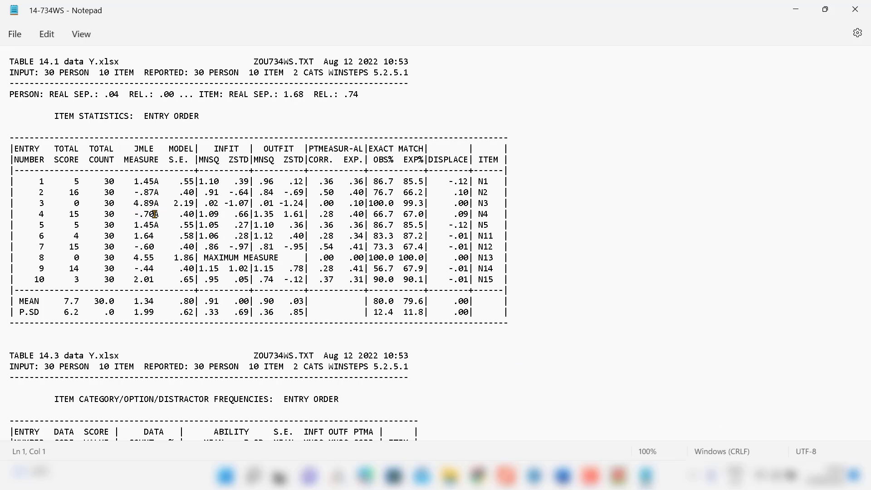
{"action": "mouse_move", "coordinate": [653, 476]}
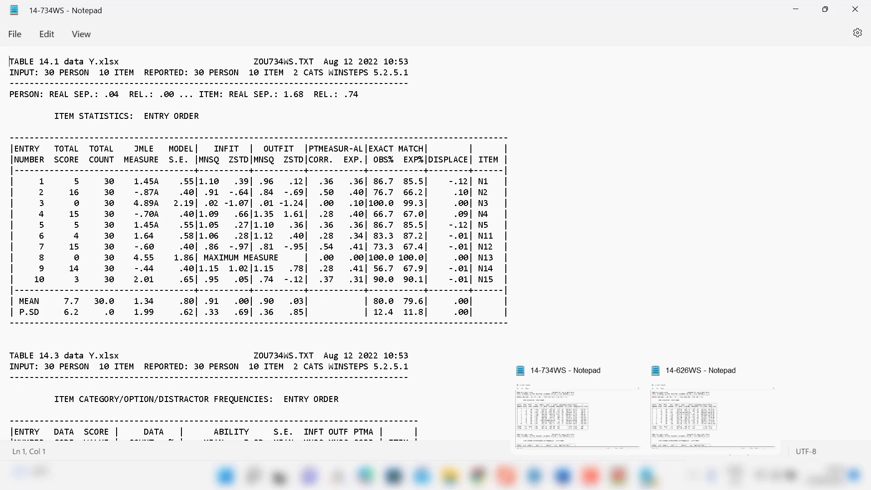
{"action": "left_click", "coordinate": [680, 404]}
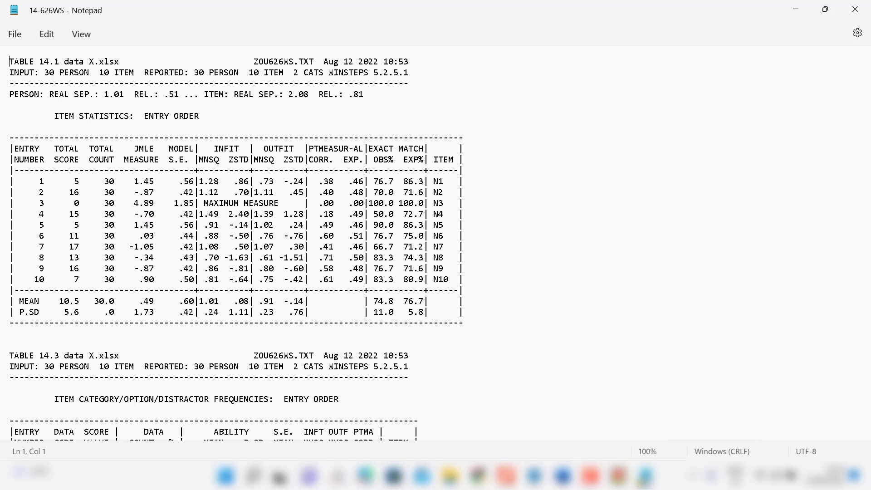
{"action": "mouse_move", "coordinate": [645, 476]}
{"action": "left_click", "coordinate": [563, 428]}
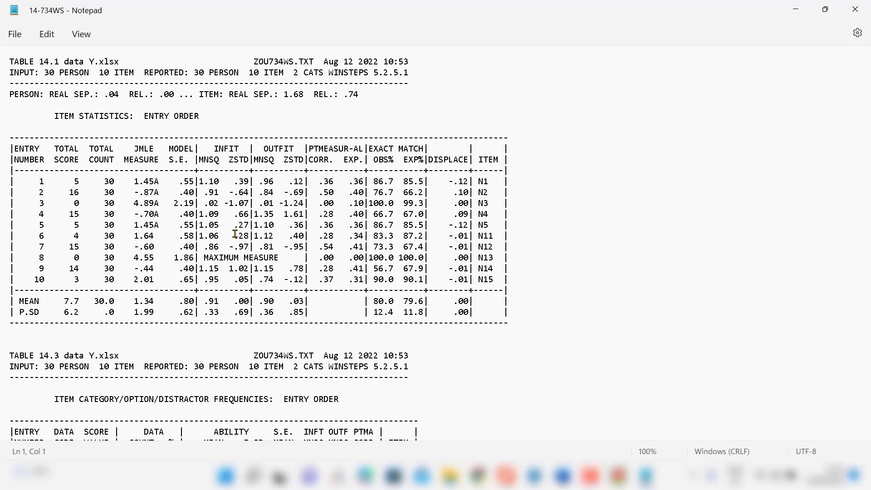
- Close both item entry tables, the Form X analysis and the latihan anchoring item folder
{"action": "left_click", "coordinate": [851, 12]}
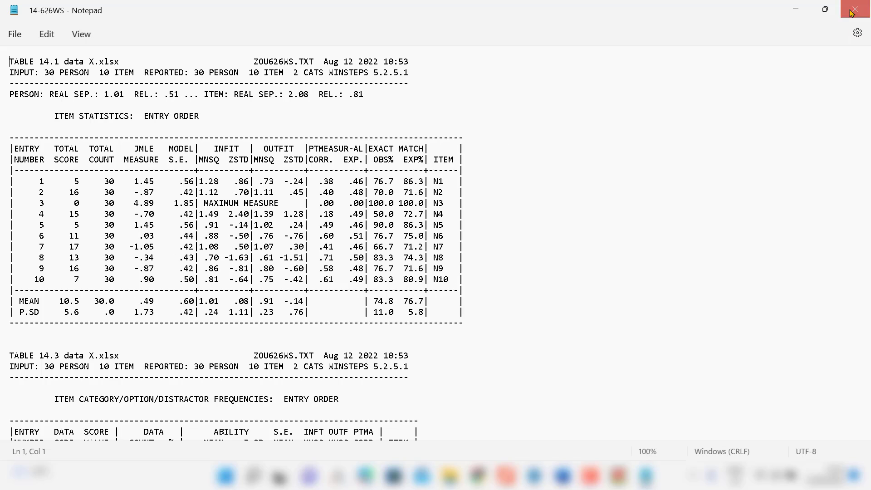
{"action": "left_click", "coordinate": [850, 18]}
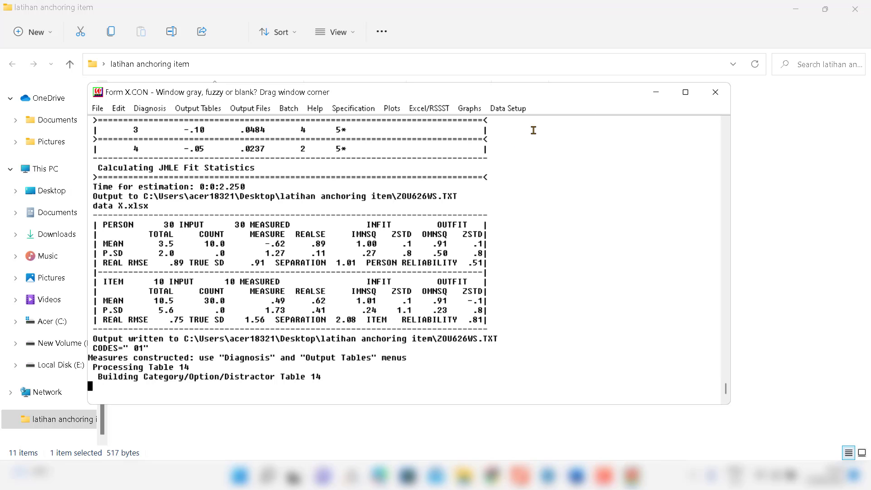
{"action": "left_click", "coordinate": [707, 98]}
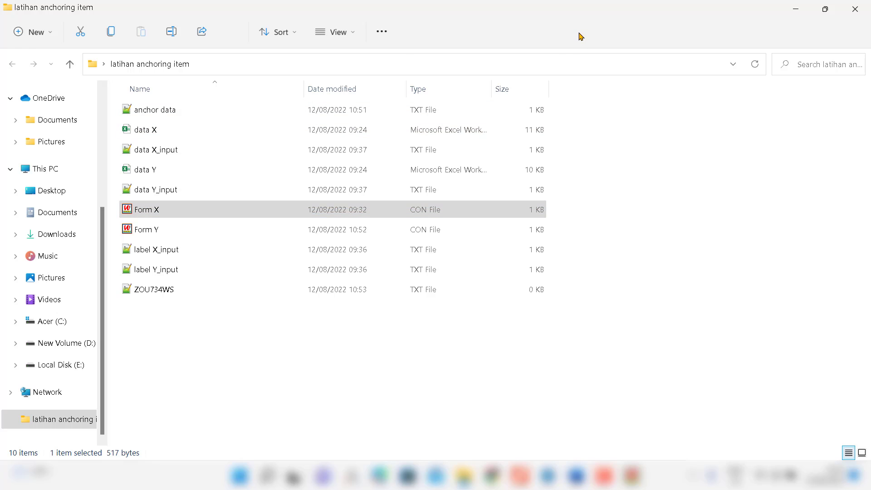
{"action": "left_click", "coordinate": [856, 8]}
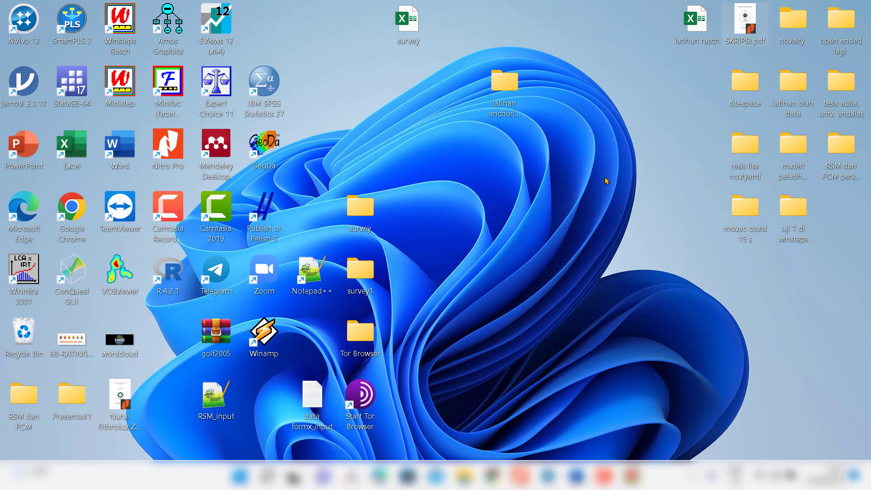
{"action": "mouse_move", "coordinate": [603, 476]}
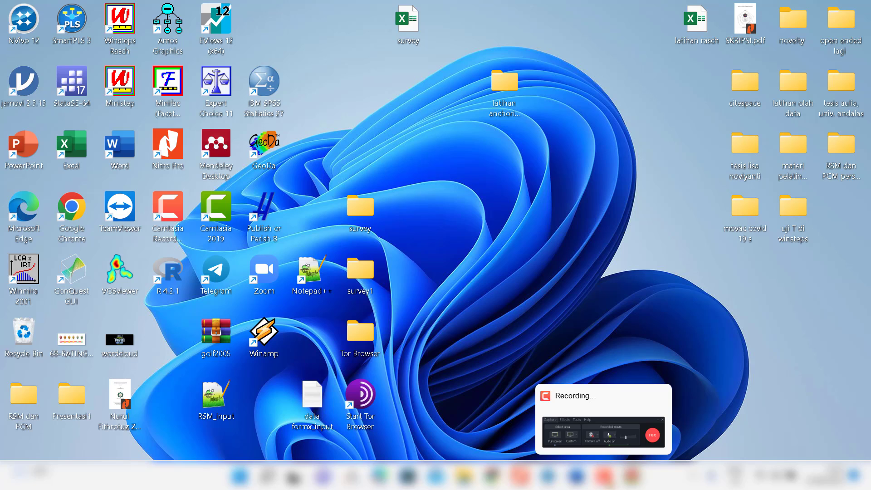
{"action": "left_click", "coordinate": [603, 475]}
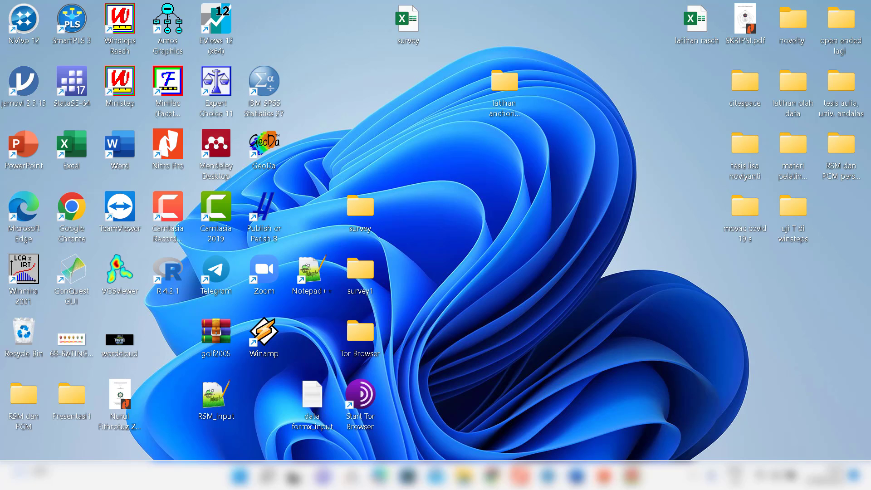